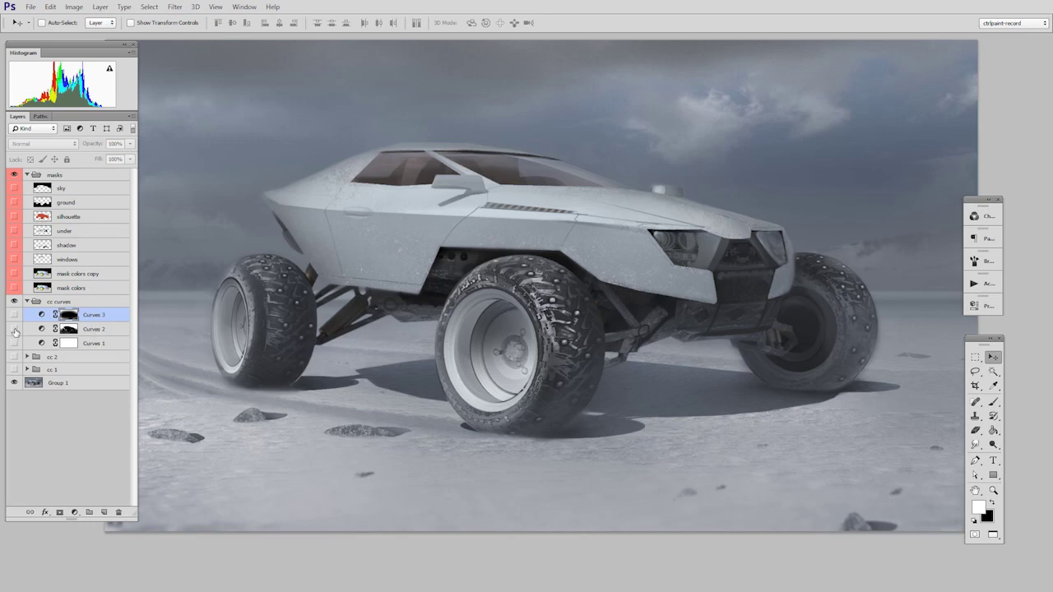
Step: Compare the render with Curves 1, 2 and 3 toggled, then hide all three
left_click(14, 329)
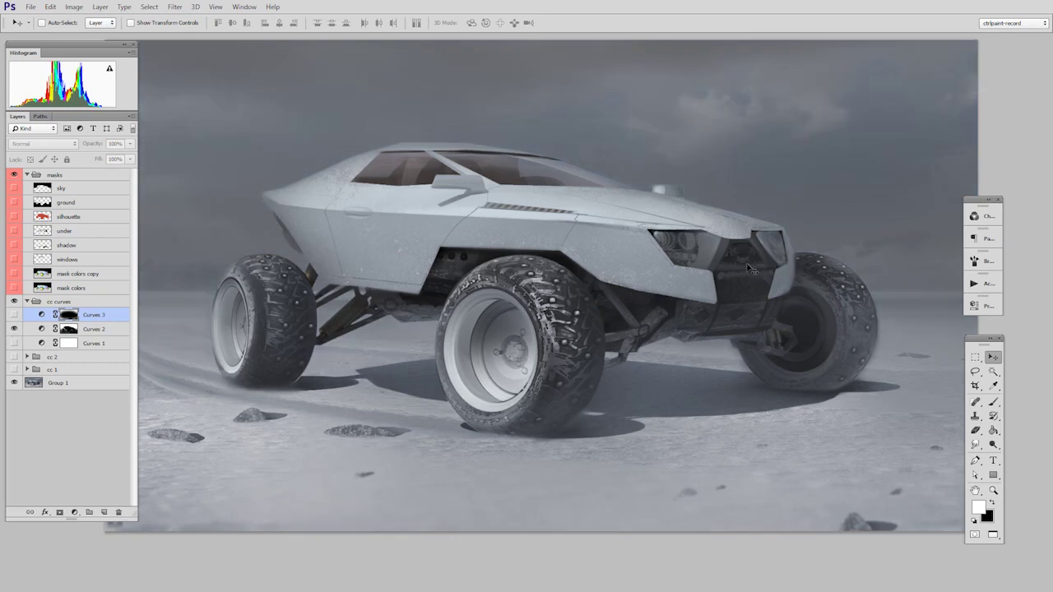
left_click(14, 315)
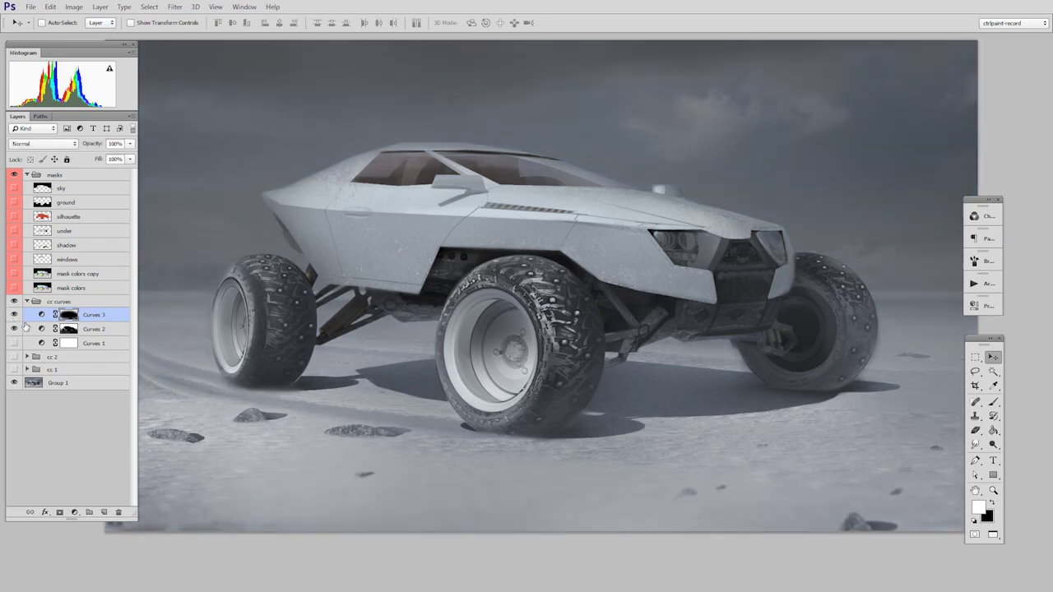
key("ctrl+0")
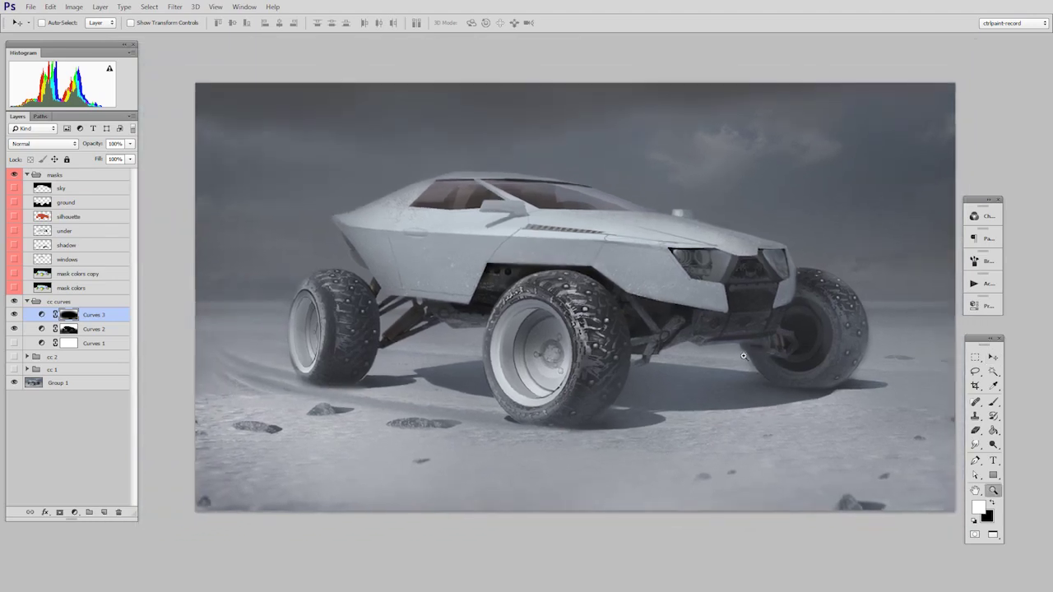
left_click(14, 316)
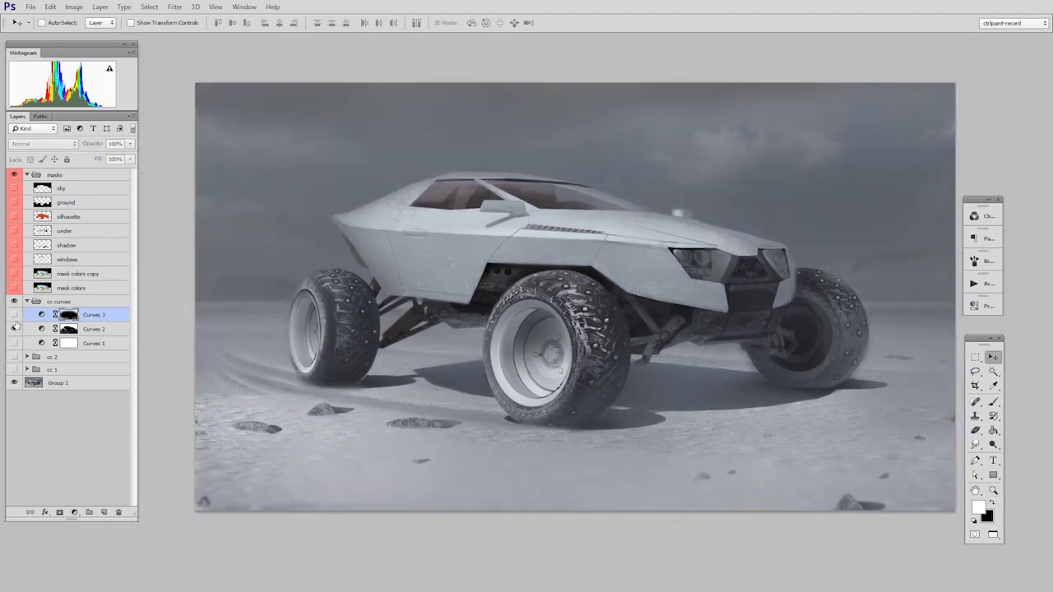
left_click(13, 316)
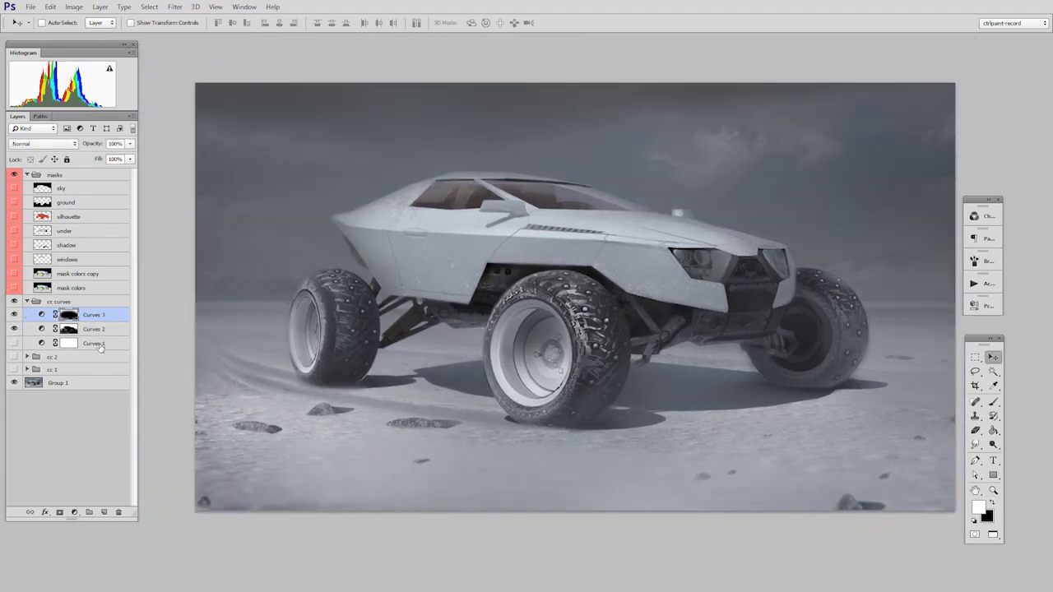
left_click(14, 343)
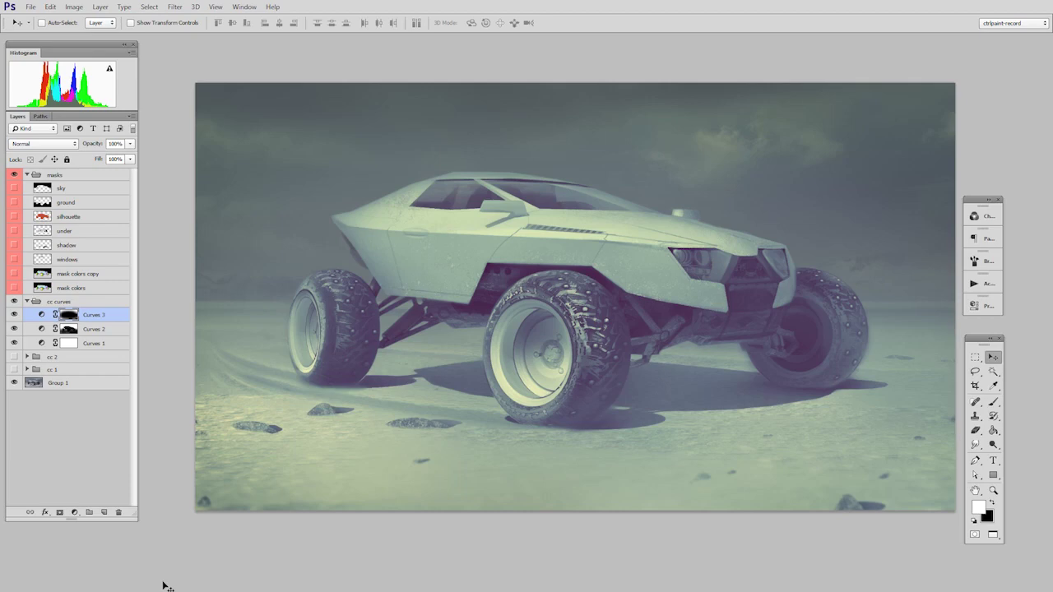
left_click_drag(14, 314, 15, 344)
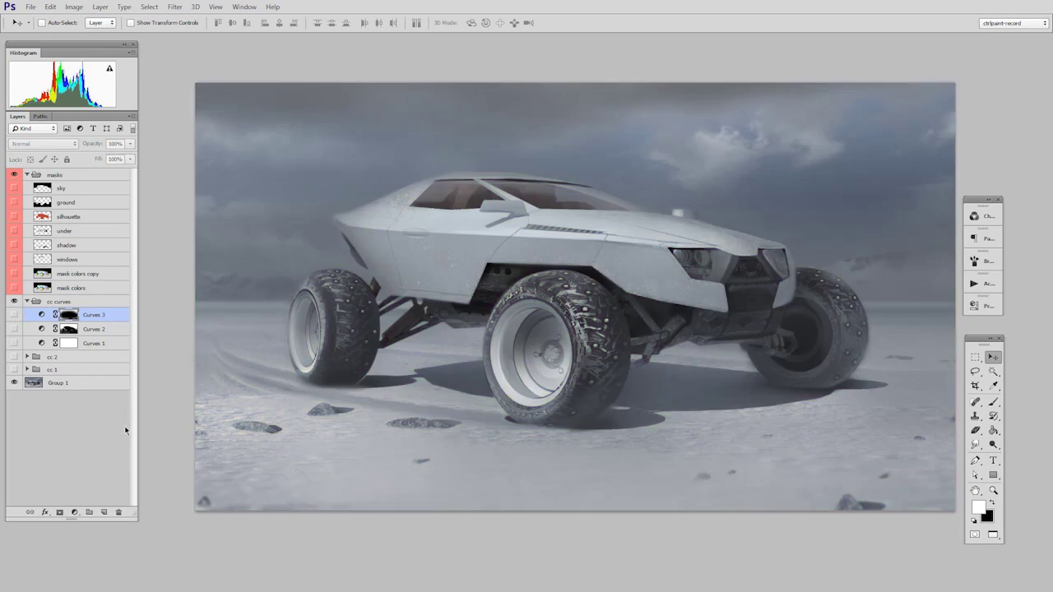
Step: Add a new Curves layer, try an S-curve, then remove its points to straighten it
left_click(75, 512)
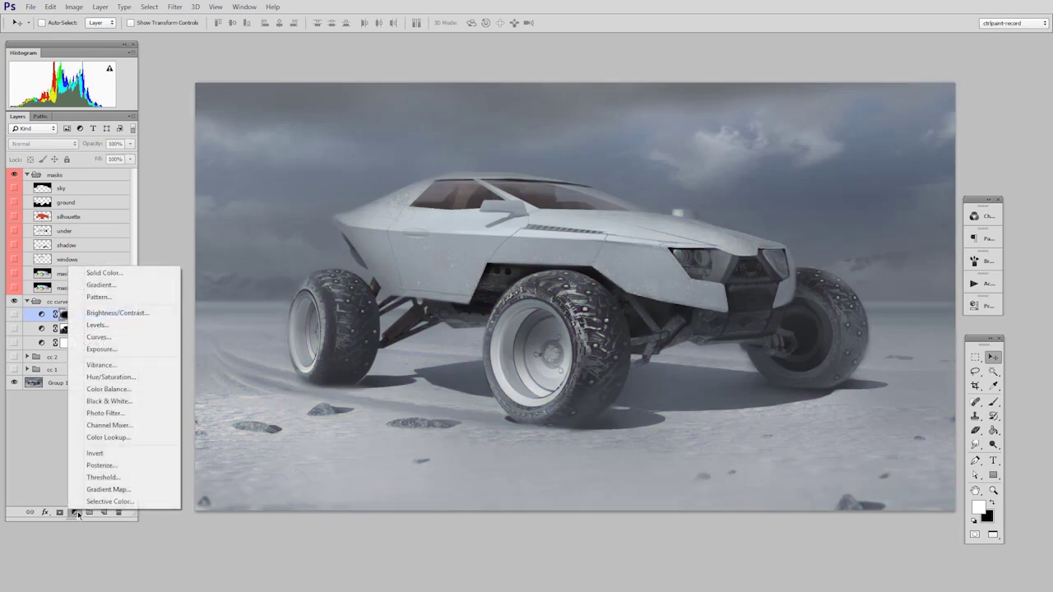
left_click(98, 337)
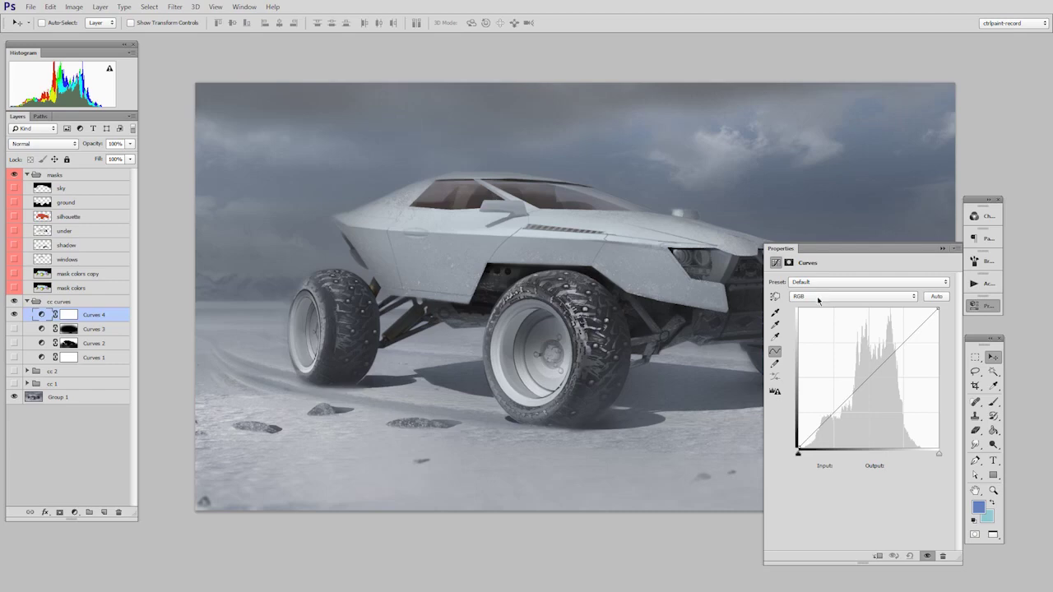
left_click(938, 309)
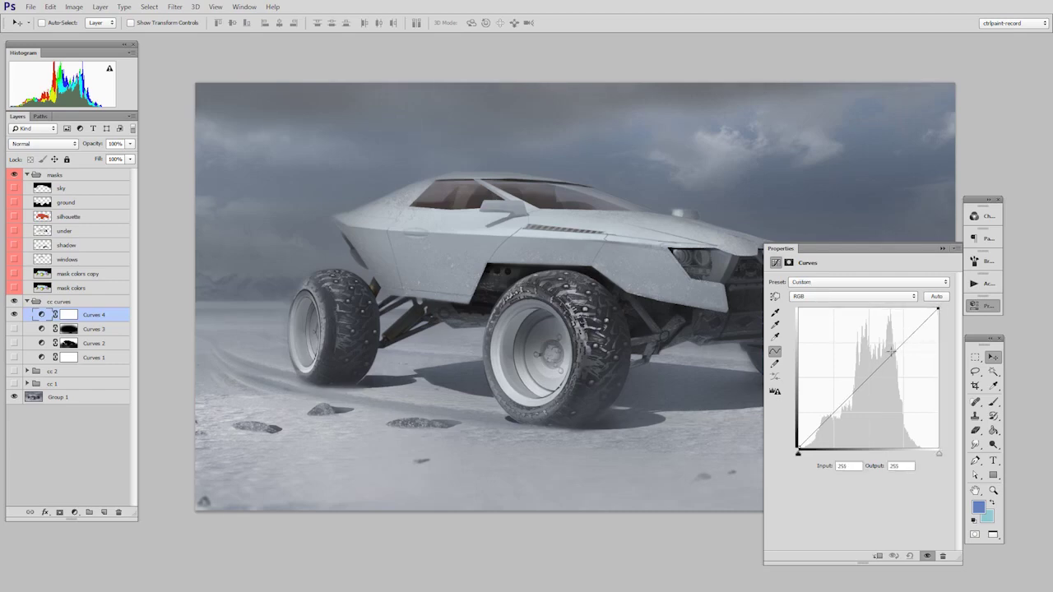
left_click(910, 336)
left_click(835, 408)
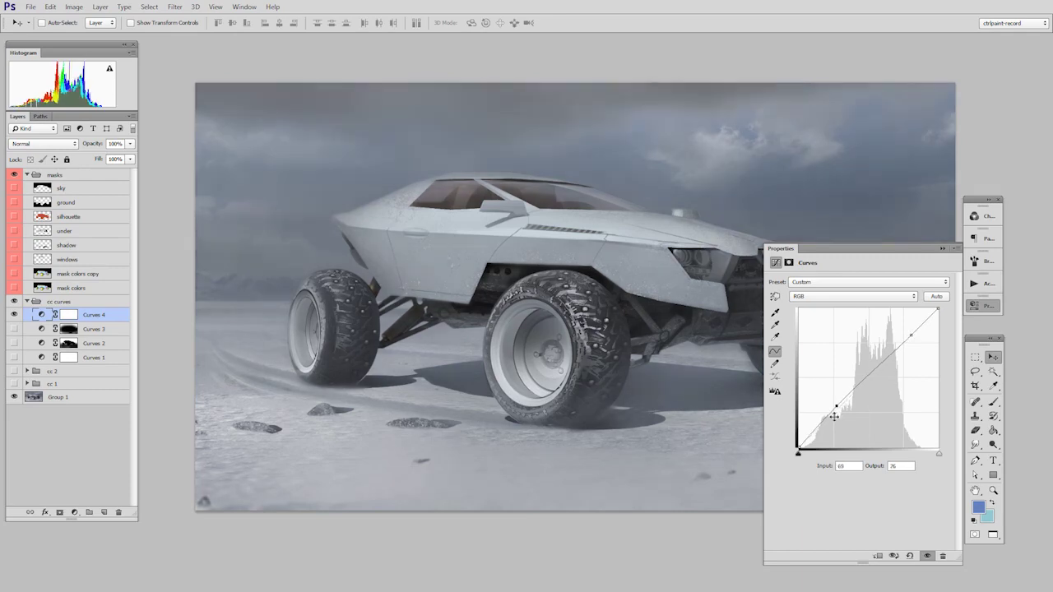
left_click_drag(911, 336, 901, 331)
left_click_drag(836, 408, 845, 417)
left_click_drag(901, 332, 900, 328)
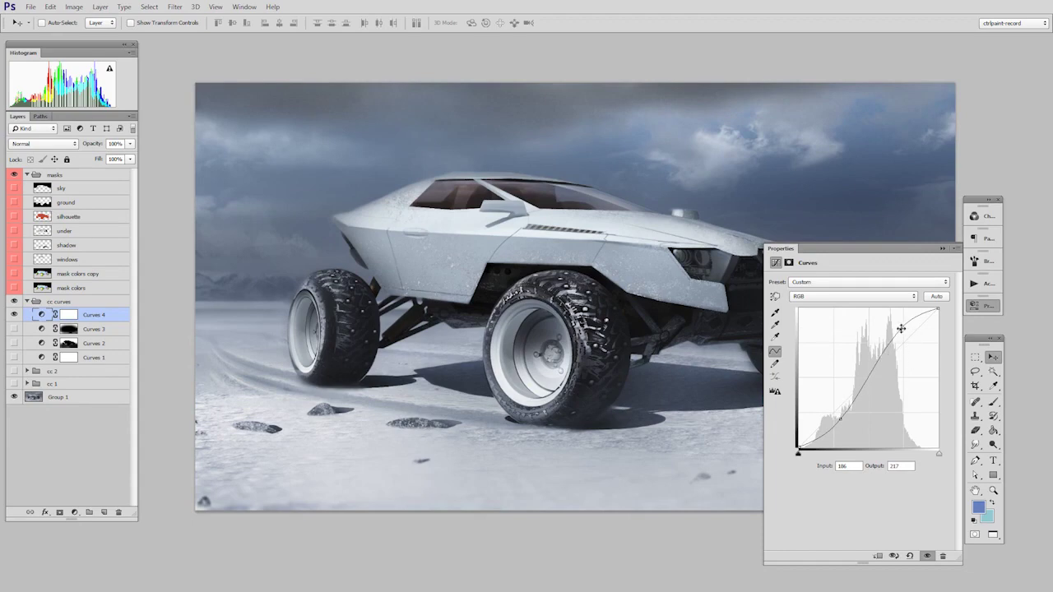
left_click_drag(900, 328, 946, 339)
left_click_drag(839, 416, 749, 432)
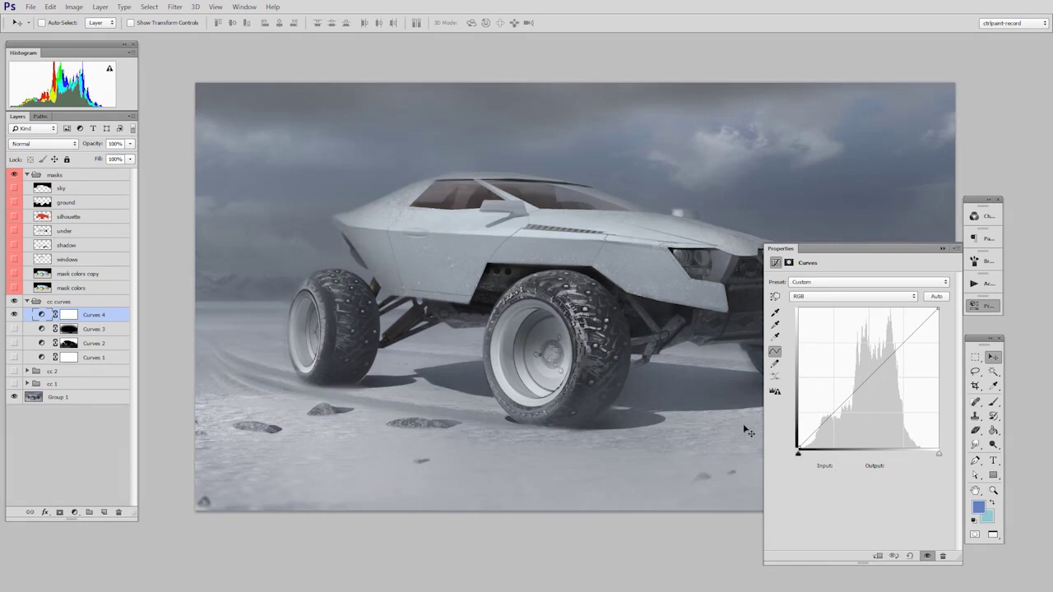
left_click_drag(938, 311, 938, 337)
left_click_drag(799, 450, 797, 413)
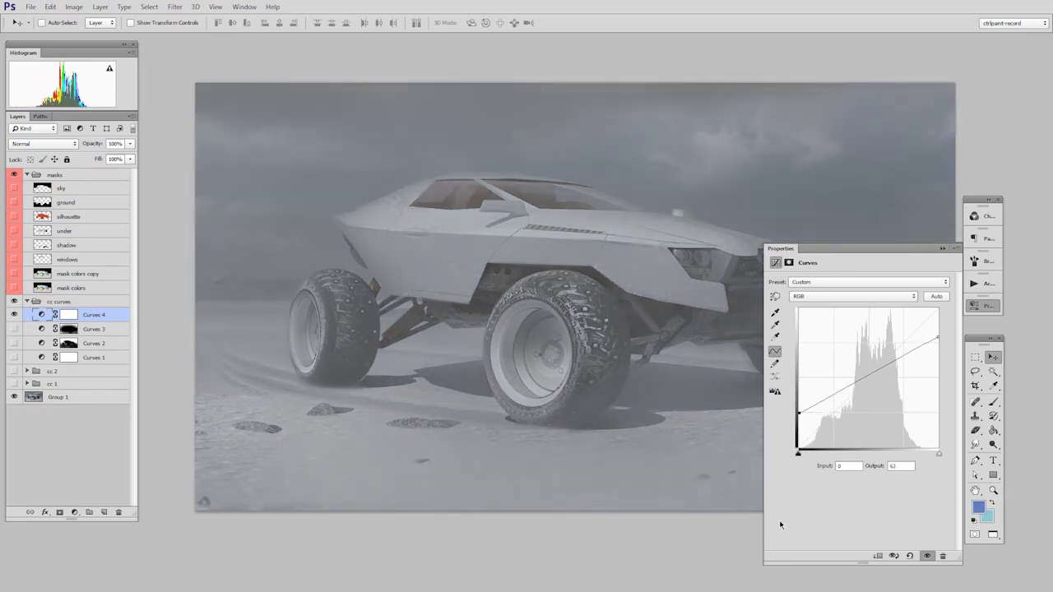
left_click_drag(798, 413, 817, 450)
left_click_drag(936, 337, 912, 308)
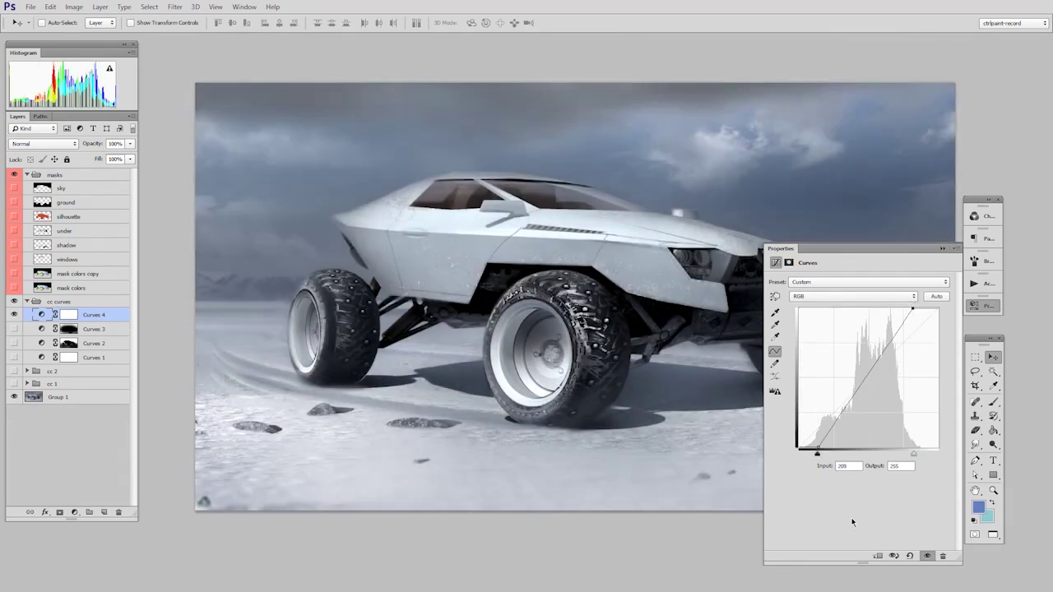
left_click_drag(817, 450, 798, 420)
left_click_drag(912, 308, 954, 331)
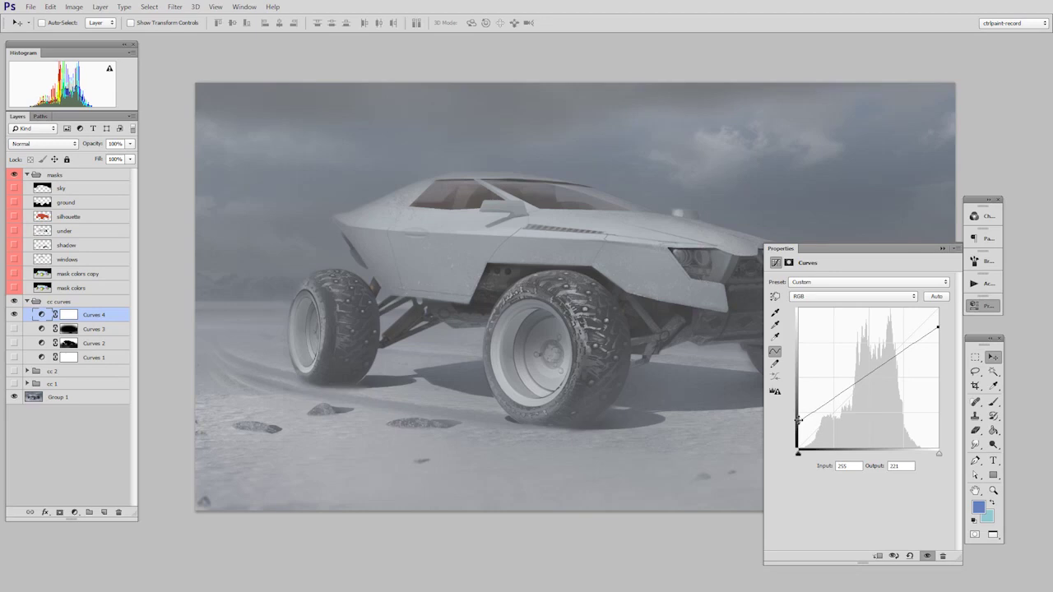
left_click_drag(798, 420, 798, 449)
left_click_drag(932, 325, 938, 309)
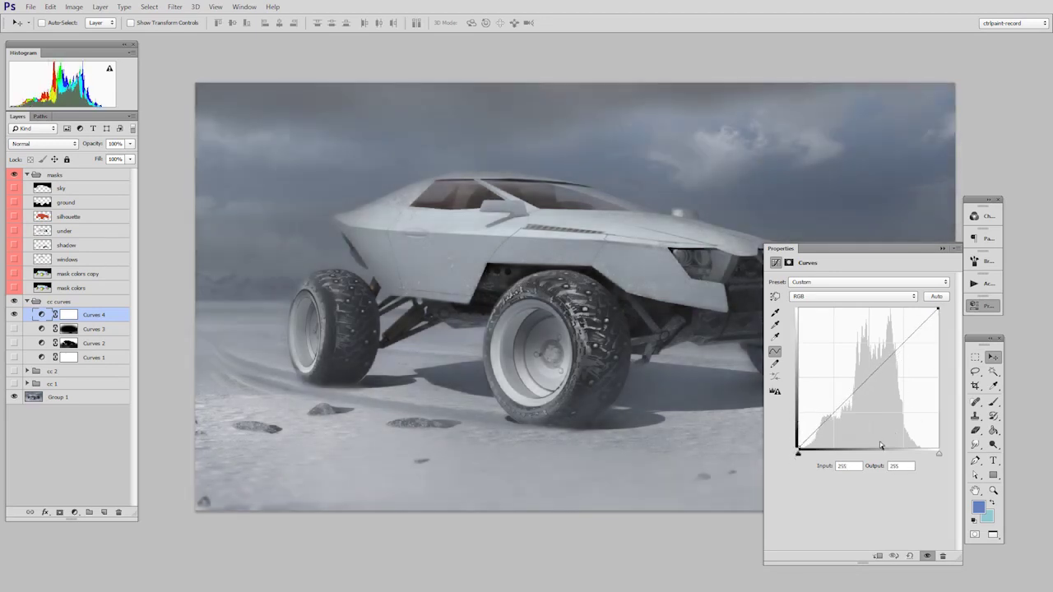
left_click(852, 296)
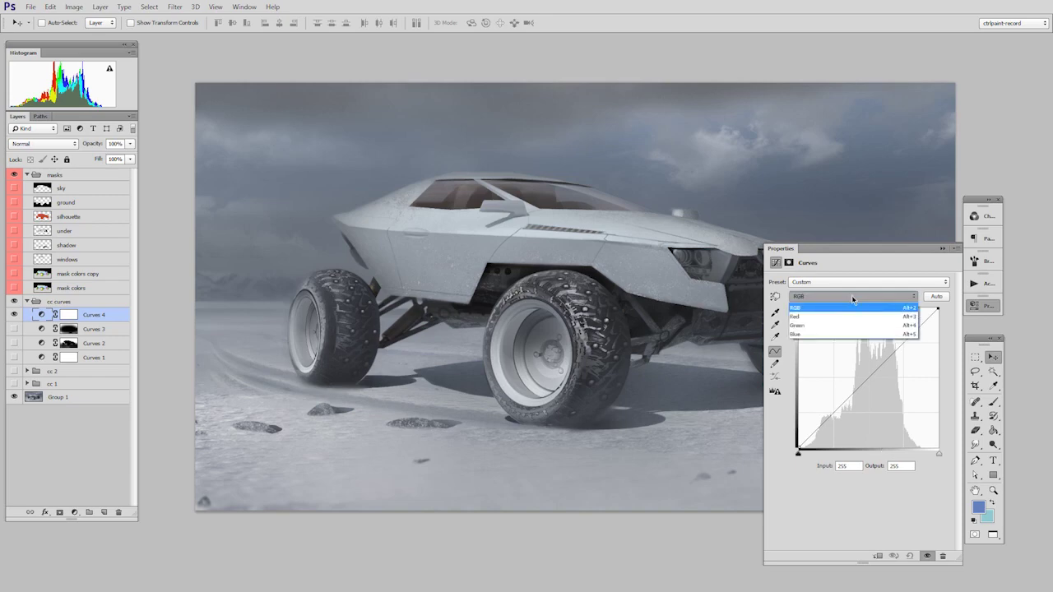
Step: On the Blue channel, add midtone and highlight points and raise the highlight point
left_click(835, 334)
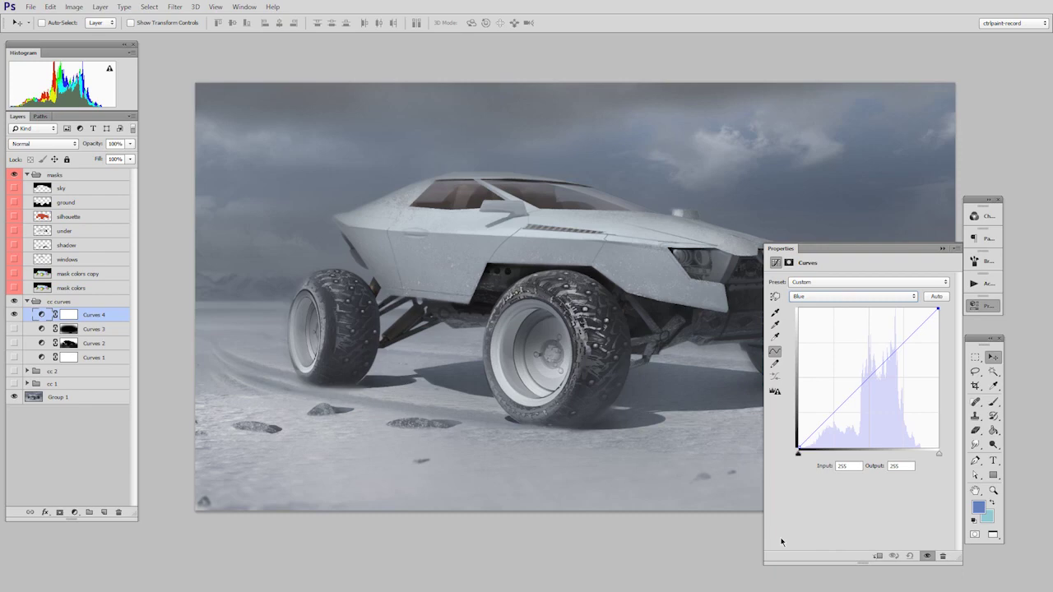
left_click(874, 374)
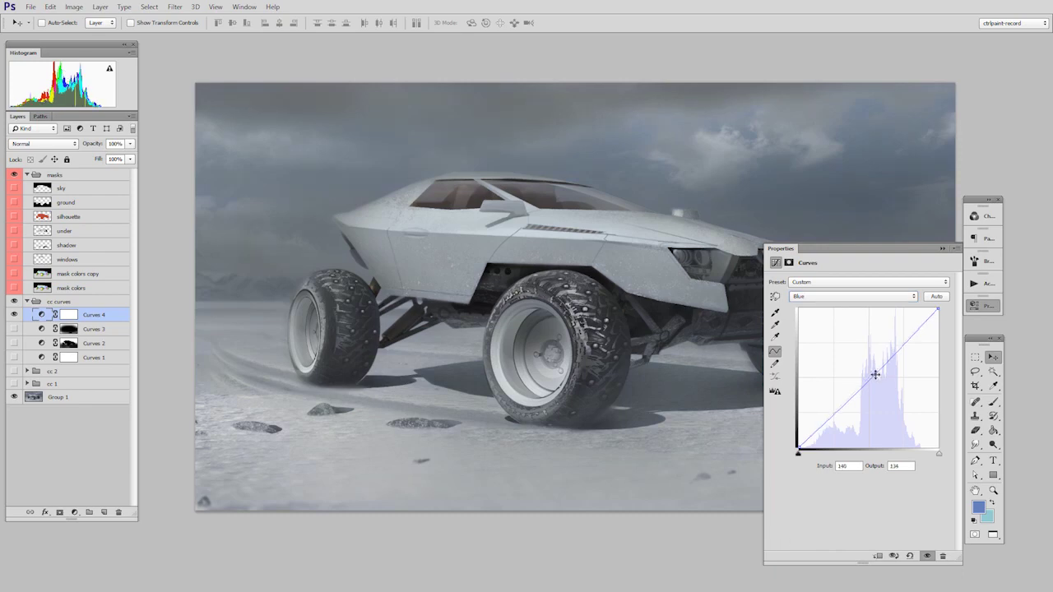
left_click(911, 330)
left_click_drag(911, 330, 908, 319)
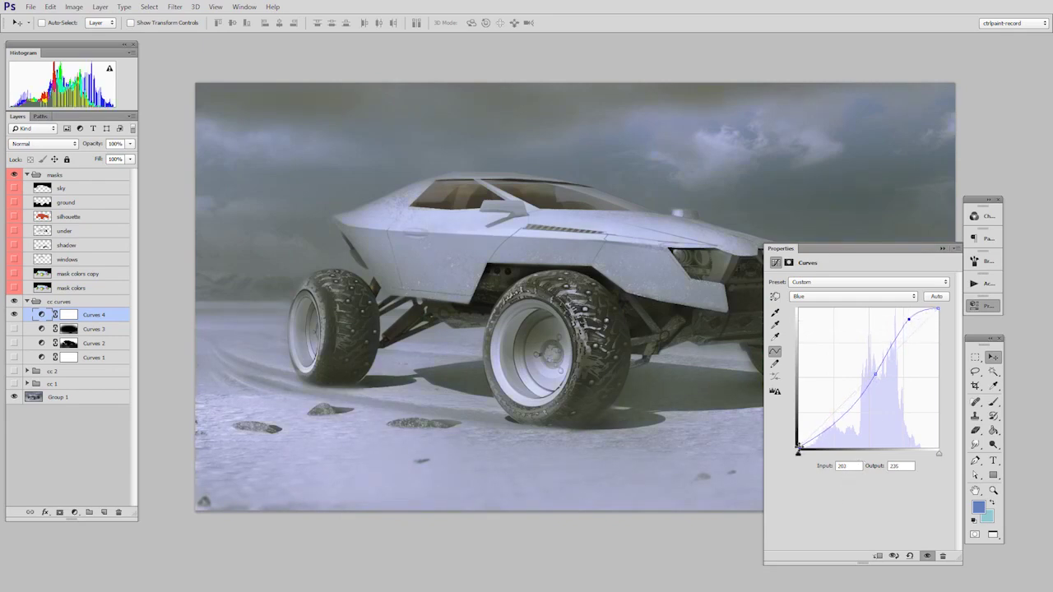
Step: Move the Blue channel's black input slider slightly right to deepen blue shadows
left_click_drag(798, 448, 848, 449)
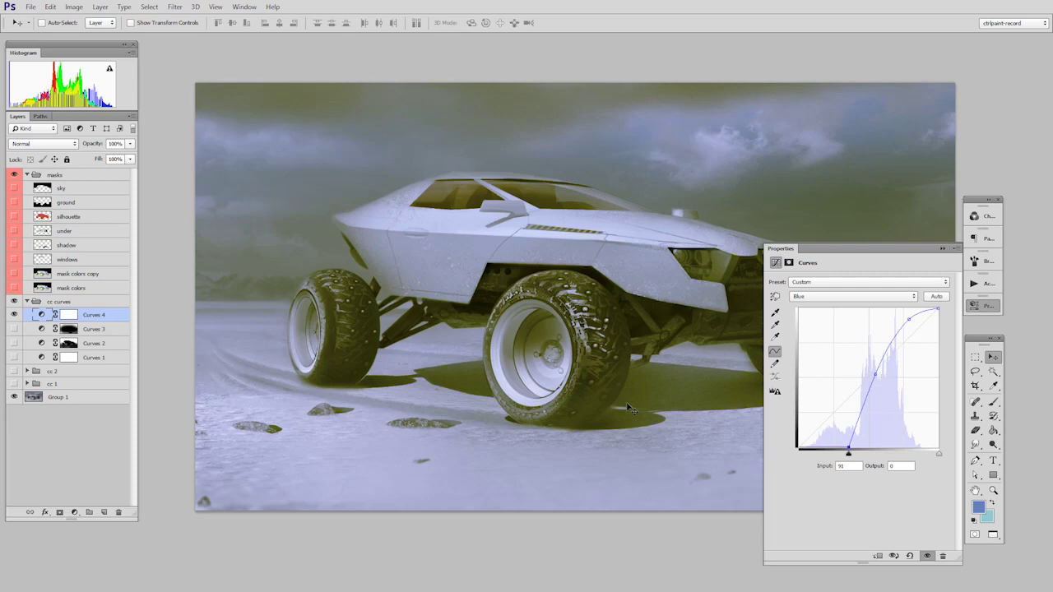
left_click_drag(848, 449, 791, 450)
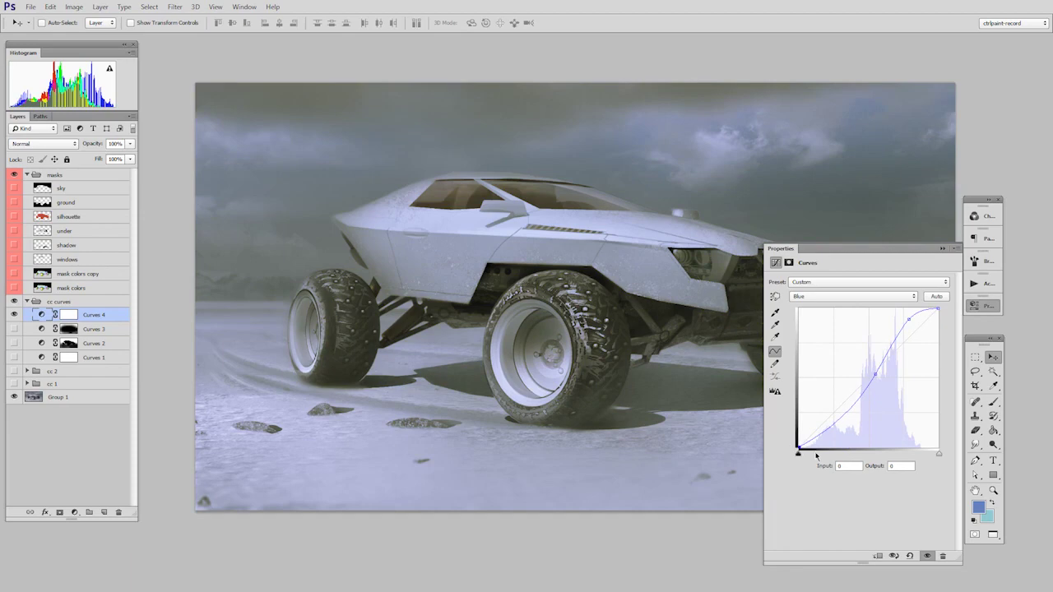
left_click_drag(799, 451, 821, 454)
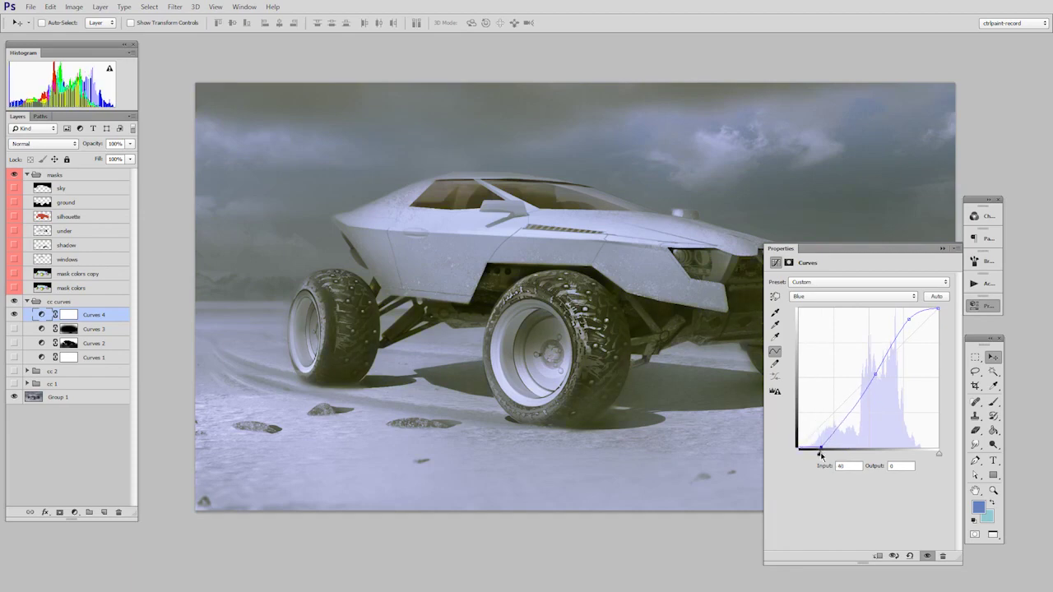
left_click(846, 297)
left_click(834, 326)
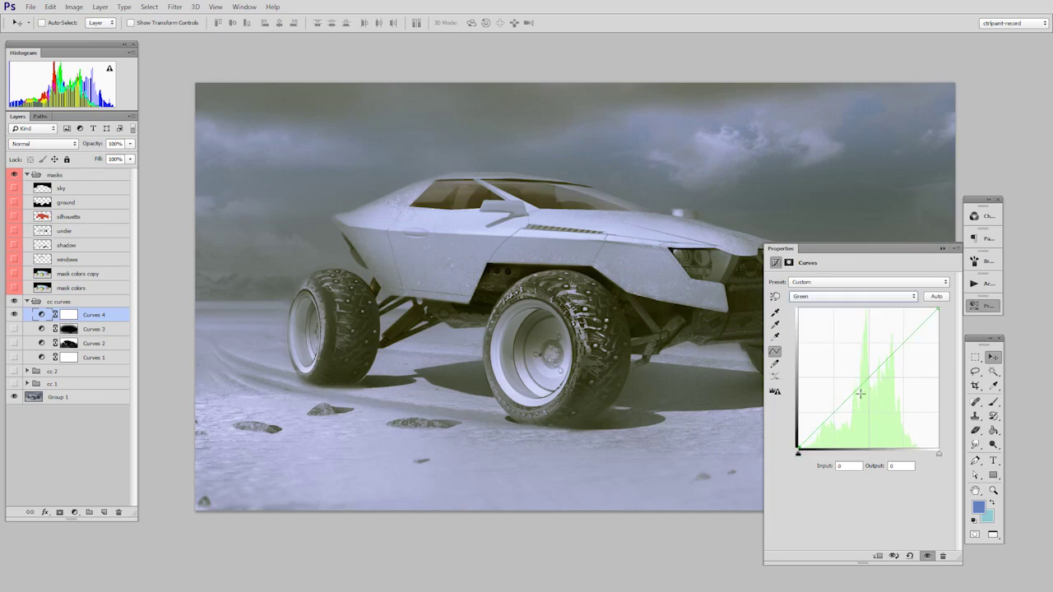
Step: Adjust the Green curve's midtone, black point and white point for a bluish-purple tint
left_click_drag(867, 381, 871, 387)
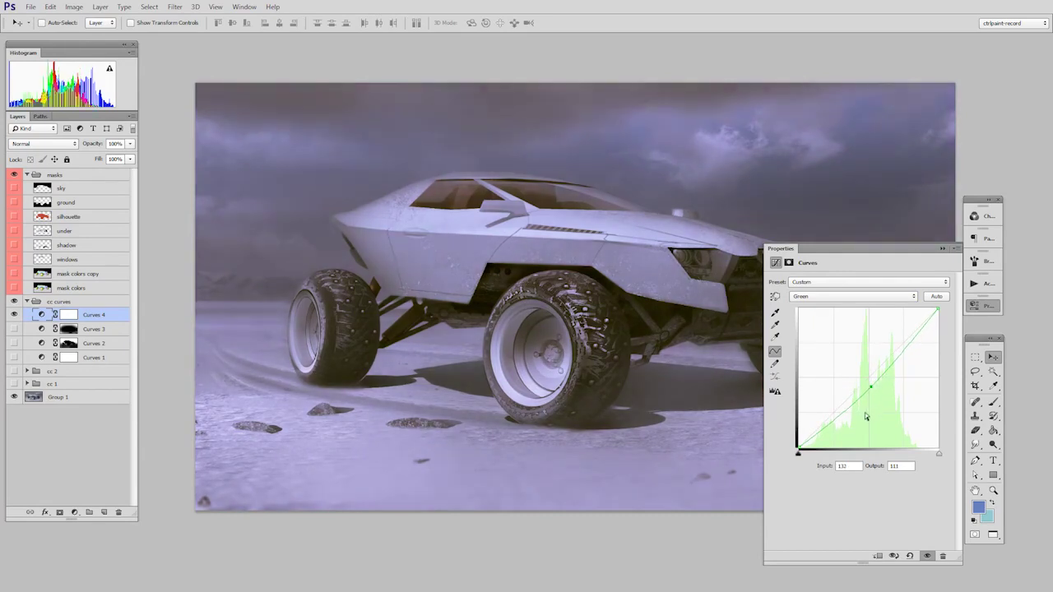
mouse_move(870, 385)
left_mouse_down()
mouse_move(860, 367)
mouse_move(861, 376)
left_mouse_up()
left_click_drag(798, 453, 825, 453)
left_click_drag(938, 310, 916, 308)
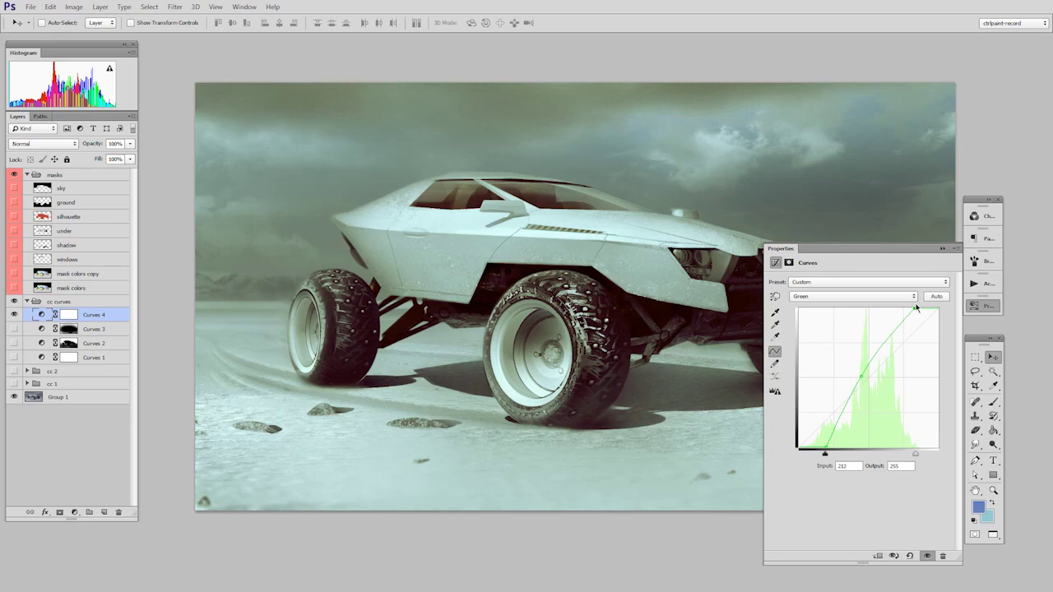
left_click_drag(912, 305, 938, 310)
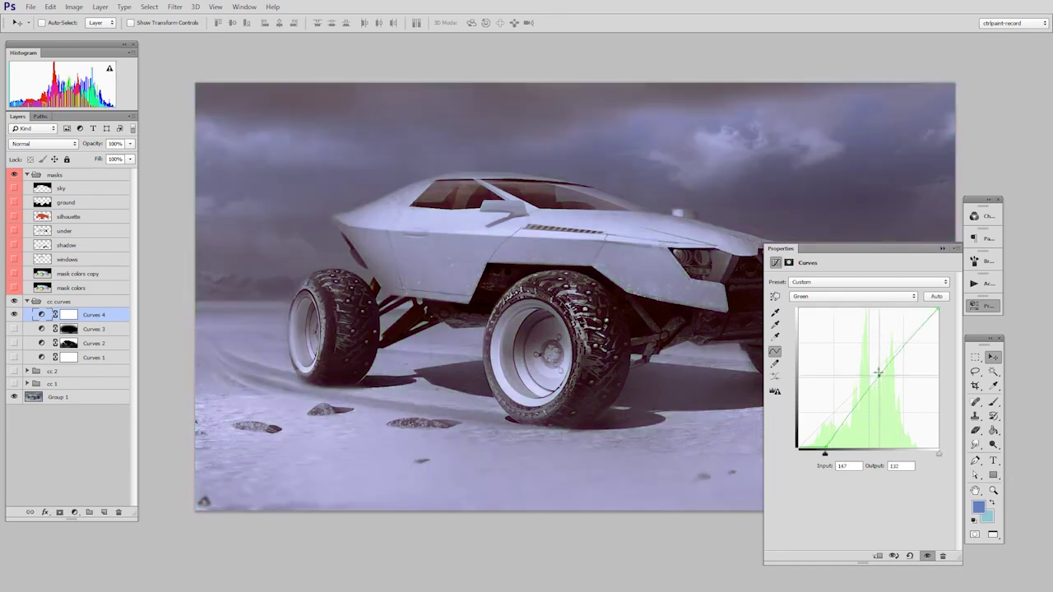
left_click_drag(797, 448, 808, 456)
Step: Set the composite RGB white point to input 213 to brighten the render
left_click(842, 294)
left_click(837, 309)
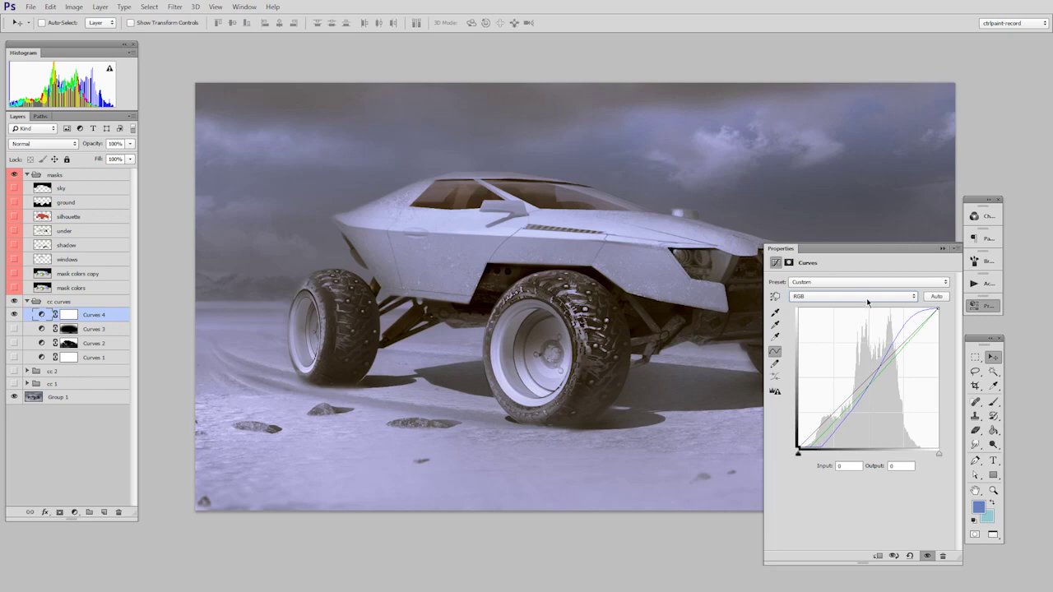
left_click_drag(937, 310, 914, 310)
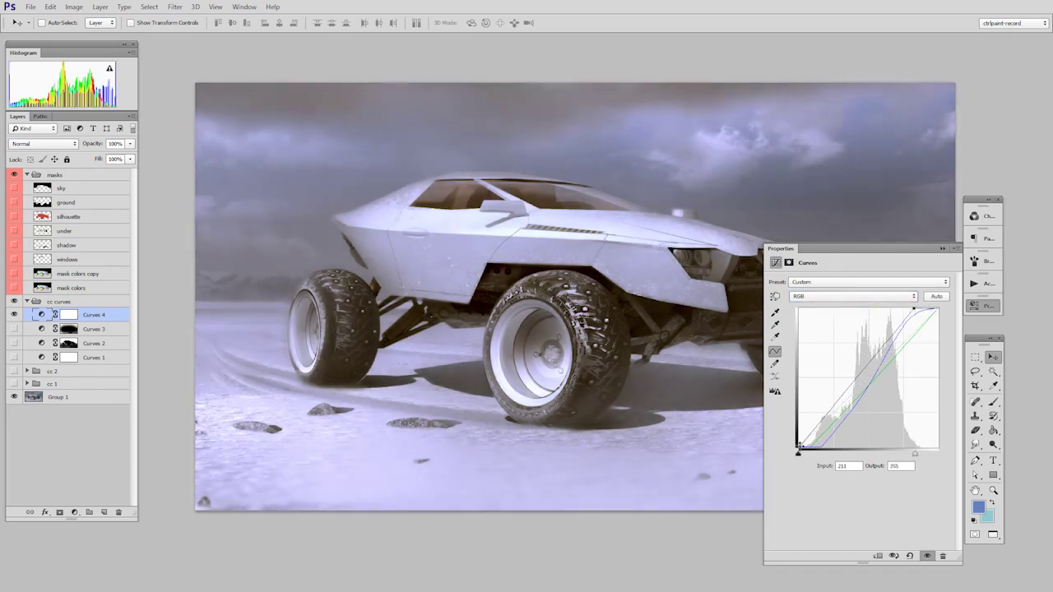
Step: Try black-point and midtone tweaks on the RGB curve, then revert them
left_click_drag(798, 447, 820, 451)
left_click_drag(874, 370, 872, 359)
left_click_drag(914, 310, 937, 310)
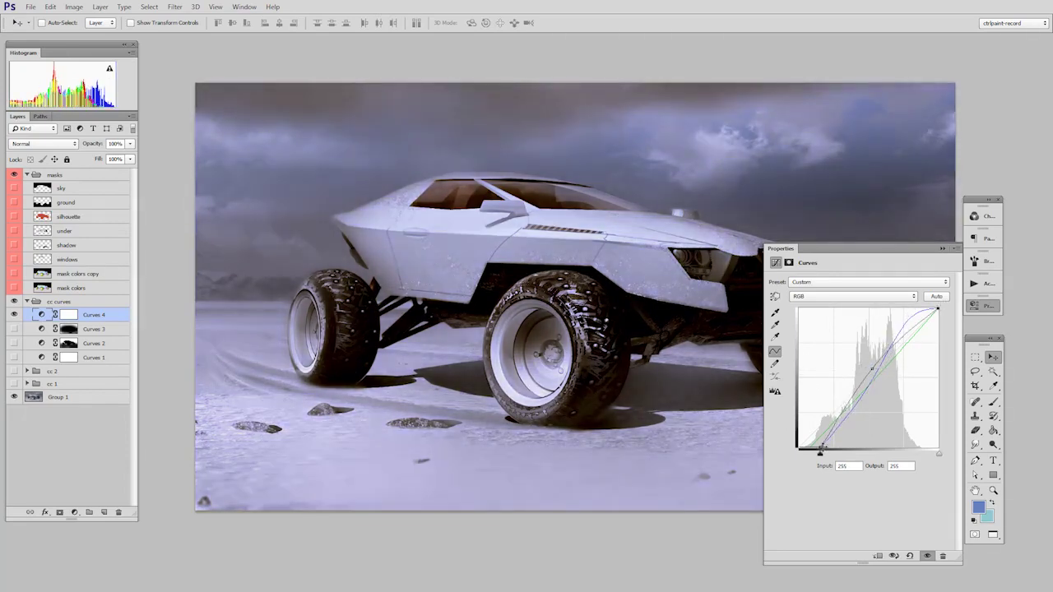
left_click_drag(820, 452, 798, 451)
left_click_drag(867, 369, 961, 379)
Step: Delete the Curves 4 adjustment layer
left_click(849, 298)
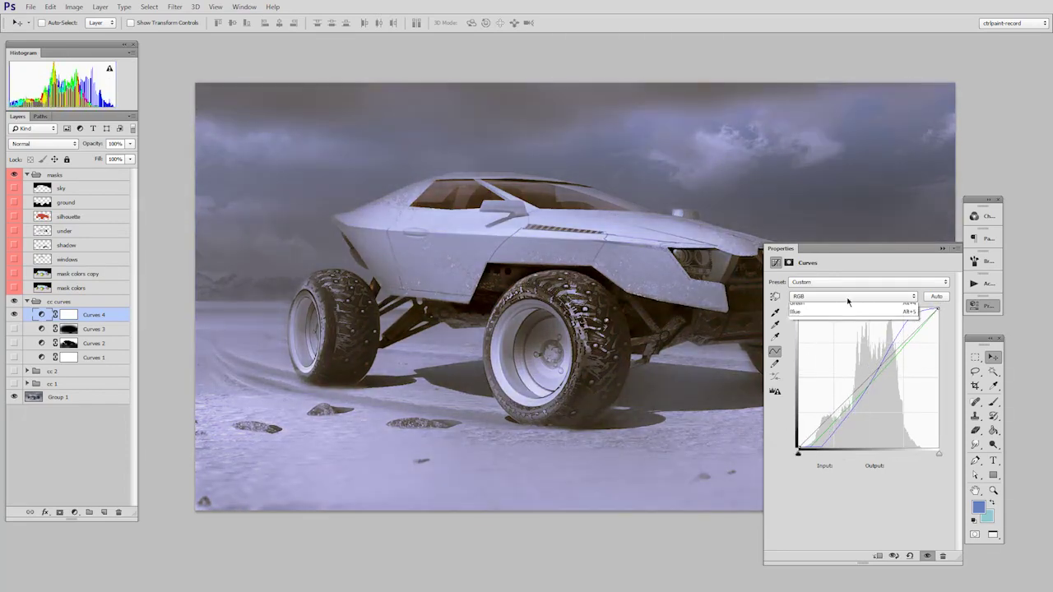
left_click(847, 325)
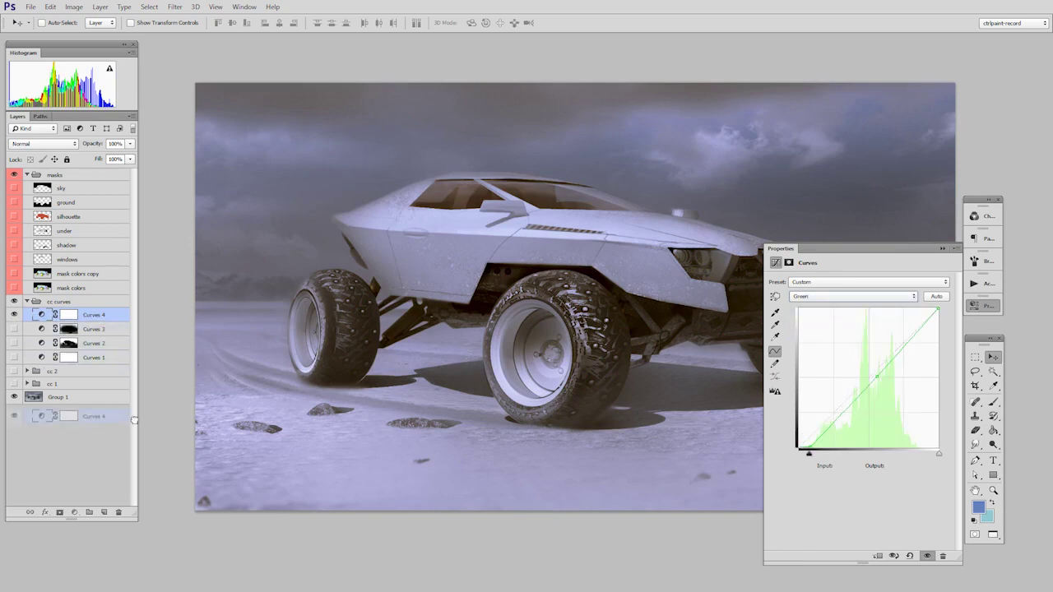
key("alt+2")
left_click(120, 512)
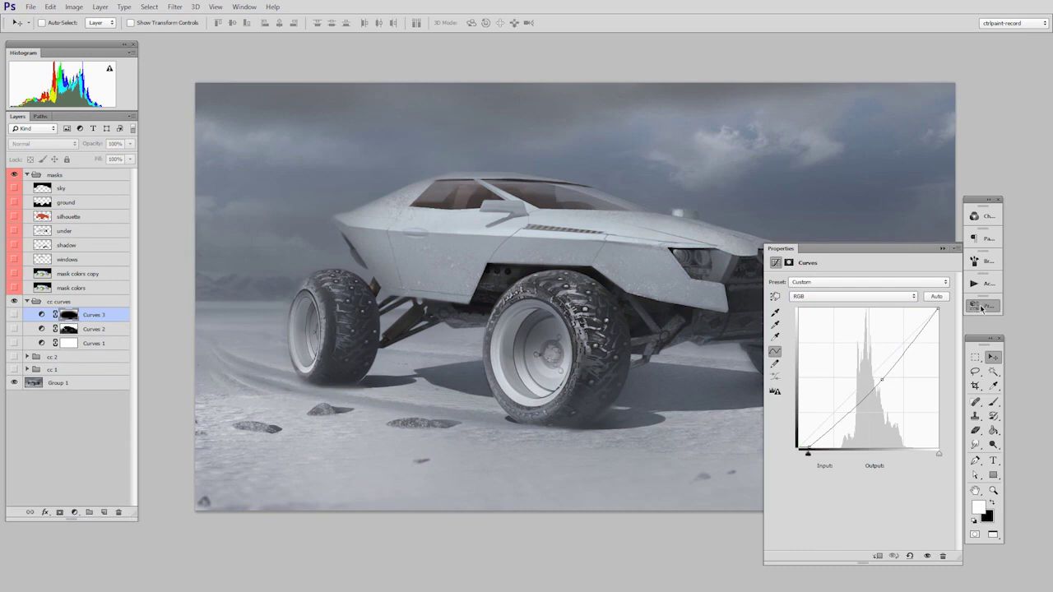
Step: Collapse the Properties panel and switch Curves 1 back on
left_click(979, 306)
left_click(14, 343)
double_click(42, 343)
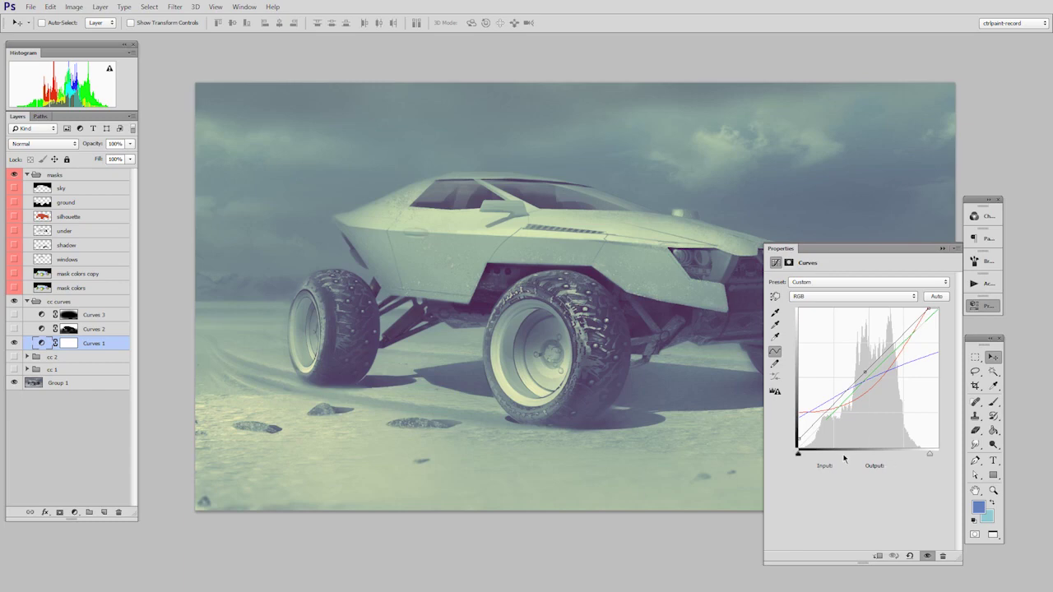
Step: Raise the Red channel's shadow output slightly on Curves 1
left_click(860, 297)
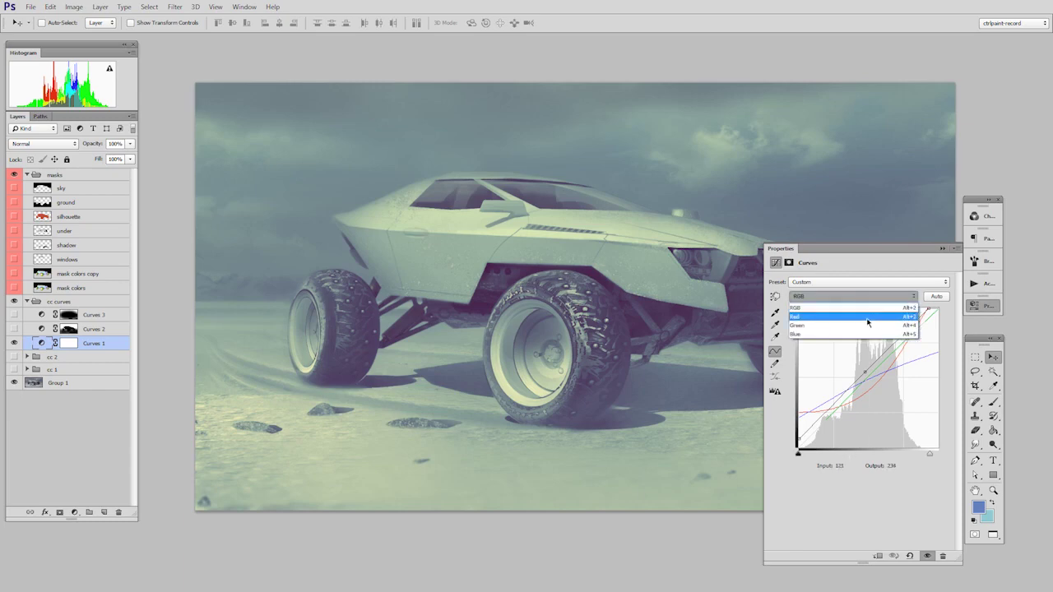
left_click(866, 320)
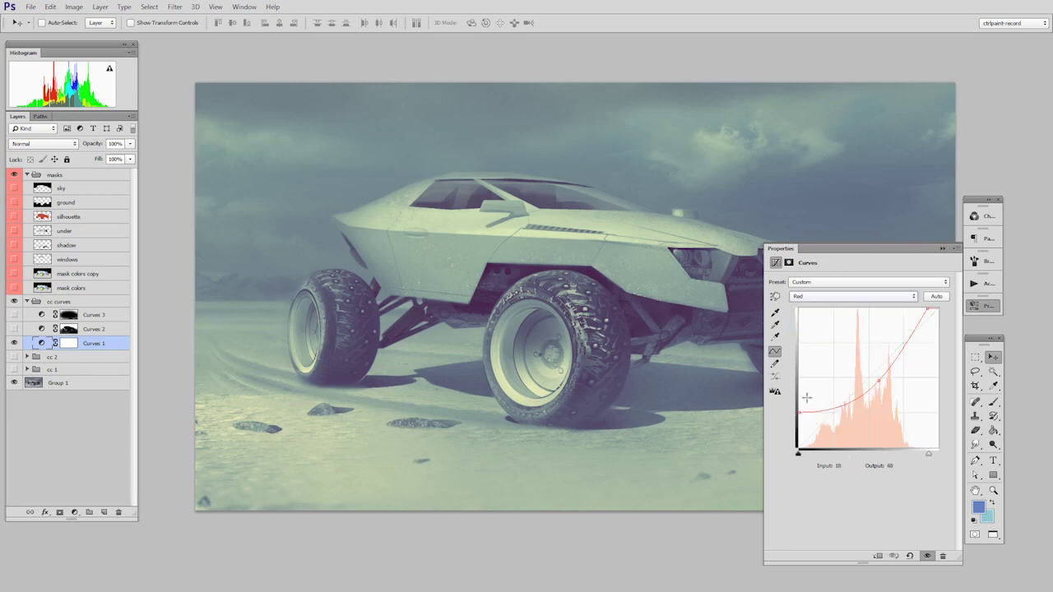
left_click_drag(798, 413, 798, 410)
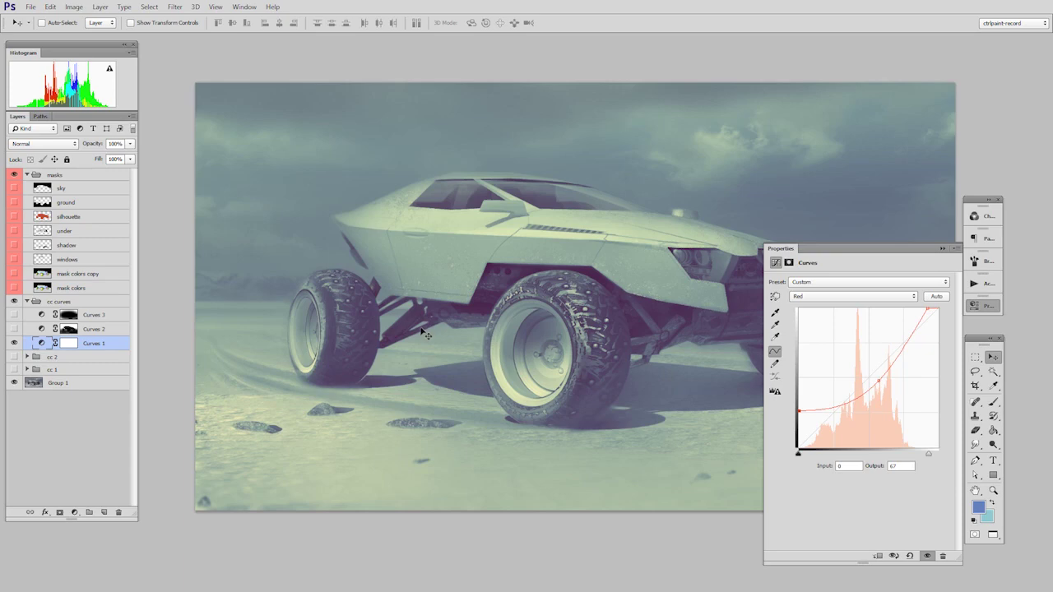
Step: Lift the RGB midtones and set the white point to input 225, then close Properties
left_click(833, 296)
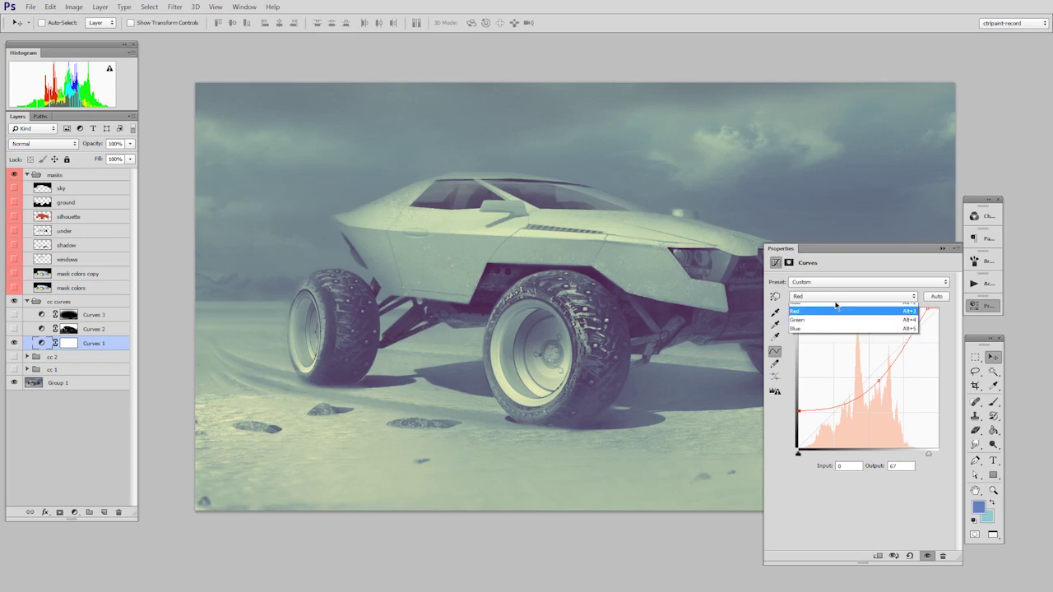
left_click(832, 306)
left_click_drag(930, 308, 926, 309)
left_click(867, 374)
left_click_drag(866, 375, 865, 369)
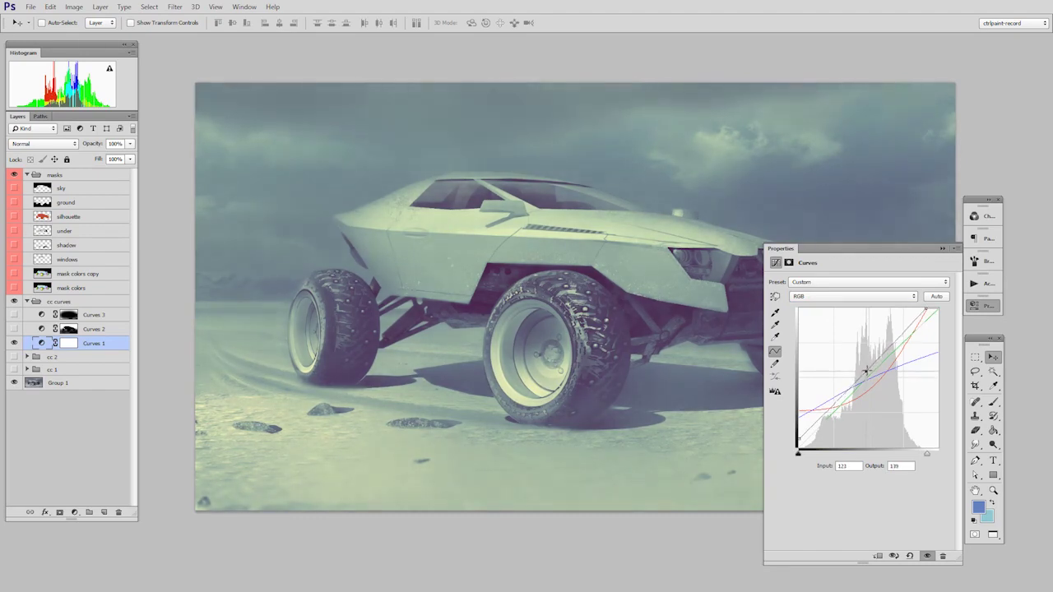
left_click_drag(924, 309, 922, 310)
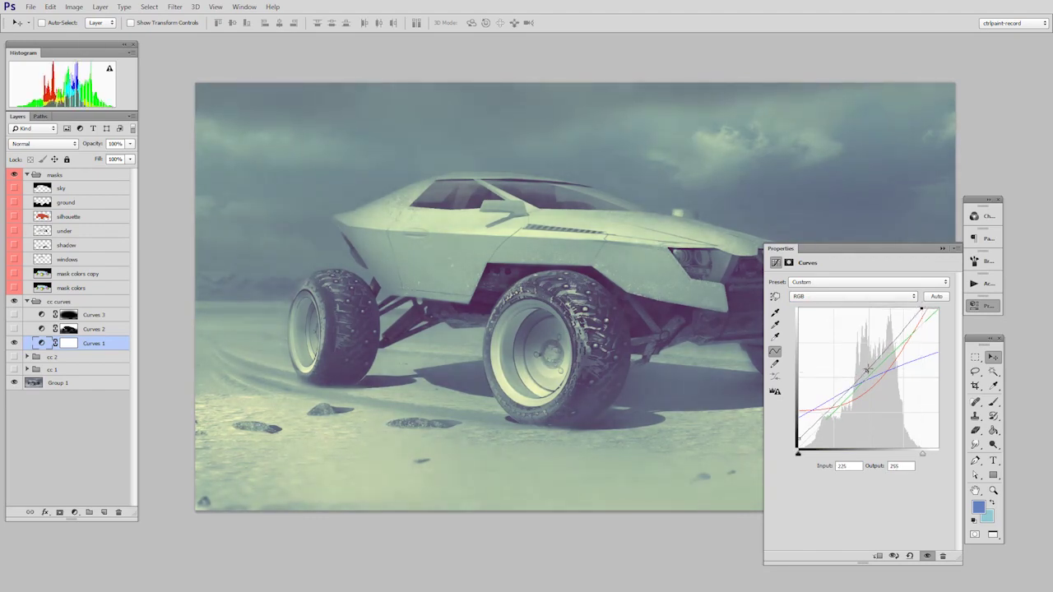
left_click(983, 310)
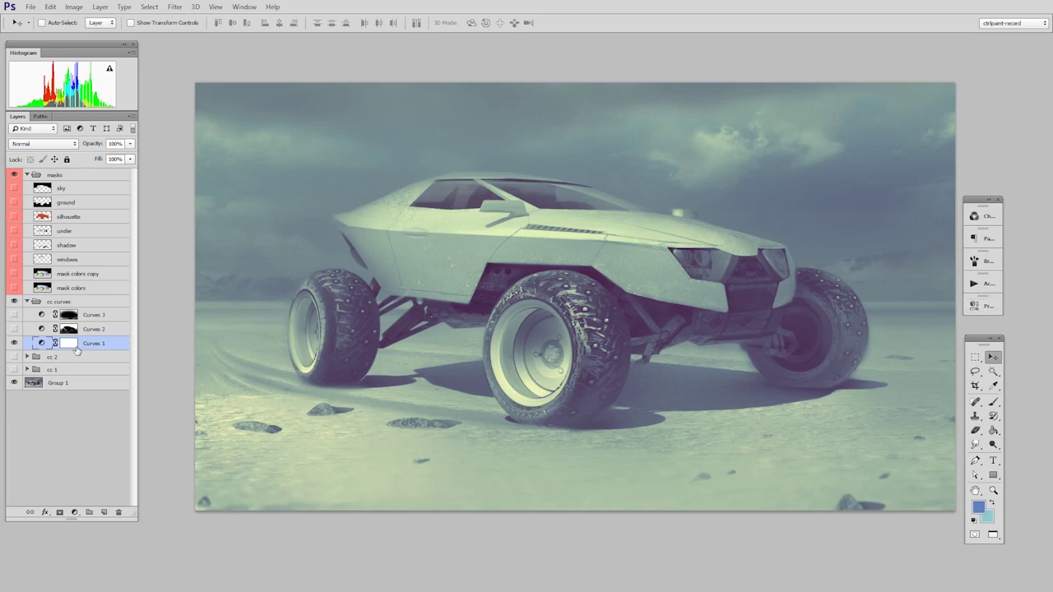
Step: Enable Curves 2 and raise its black point output to 55, then disable its mask to compare
left_click(69, 346)
left_click(14, 330)
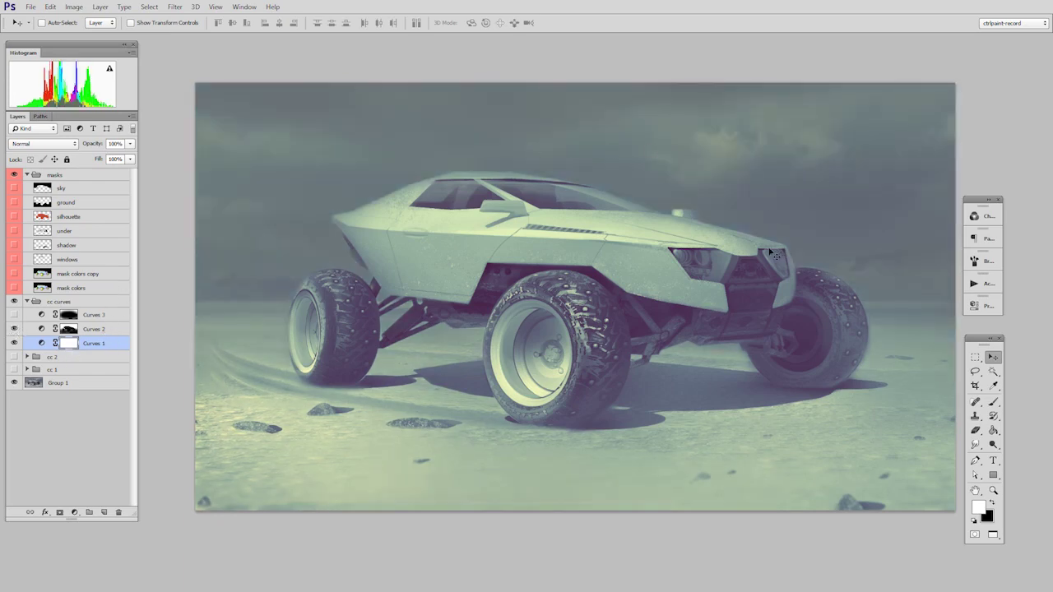
double_click(41, 330)
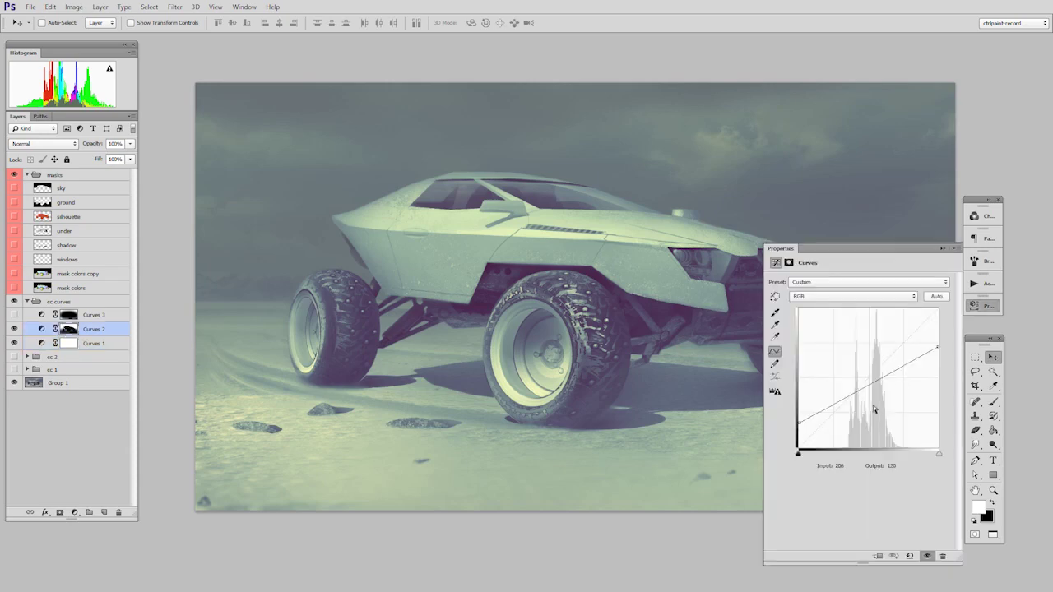
left_click(936, 346)
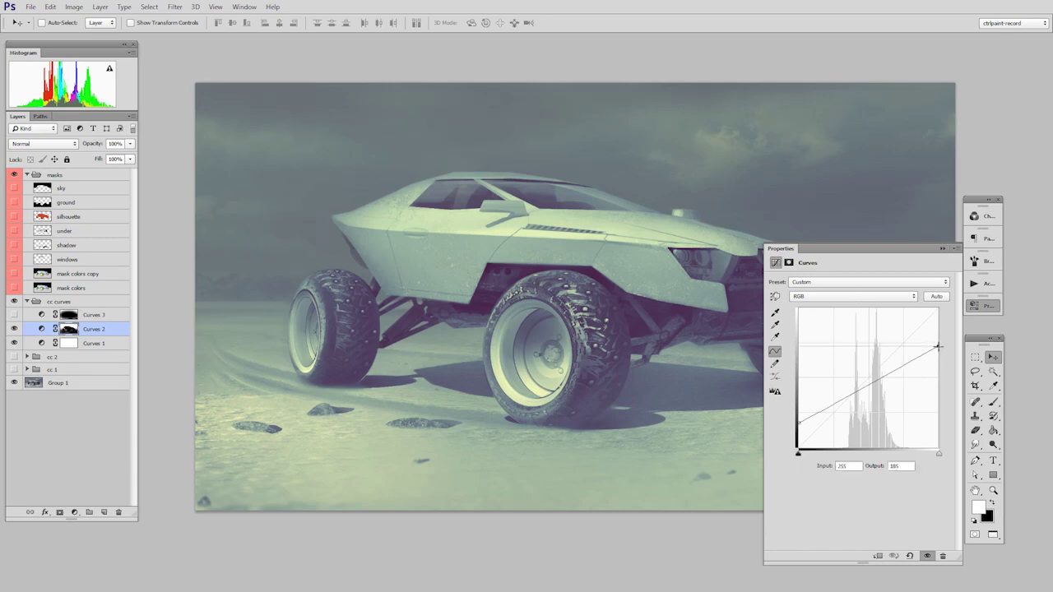
left_click(798, 422)
left_click_drag(798, 422, 798, 416)
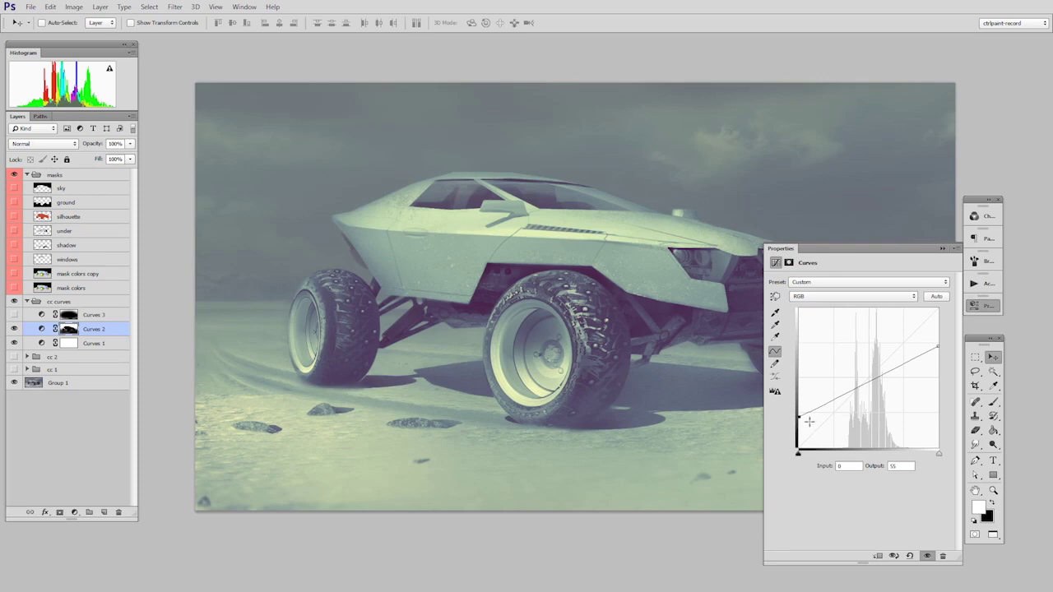
left_click(975, 306)
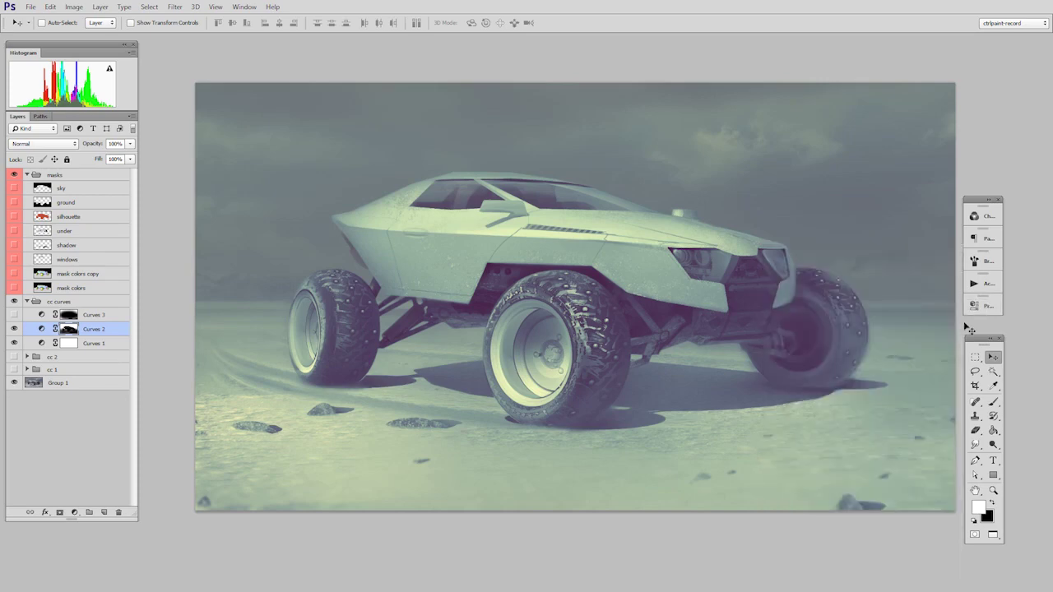
left_click(69, 330)
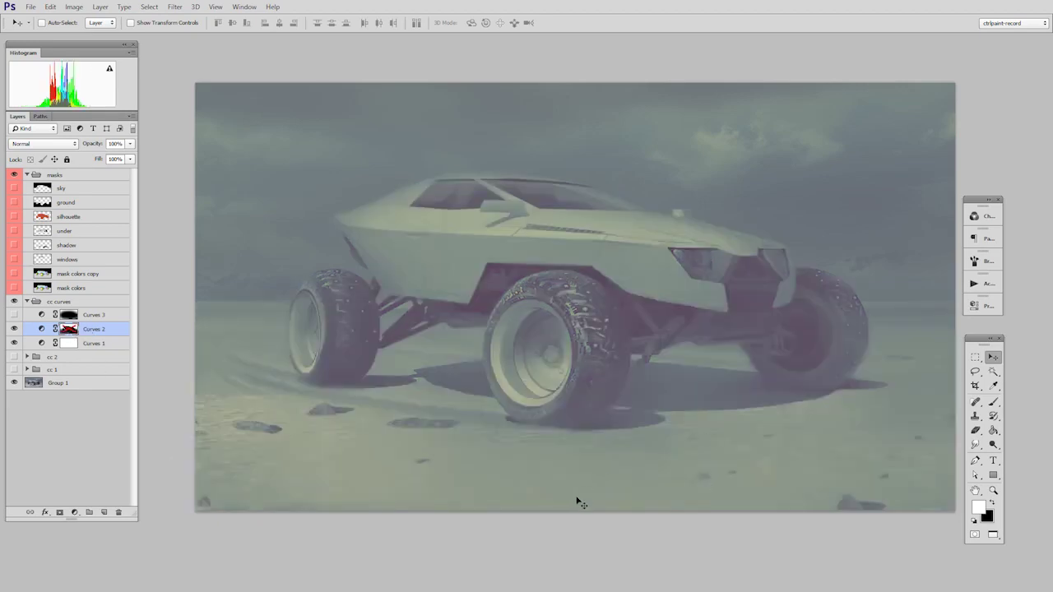
Step: Re-enable the Curves 2 mask, turn on Curves 3, and compare it with its mask off and on
left_click(69, 331, "shift")
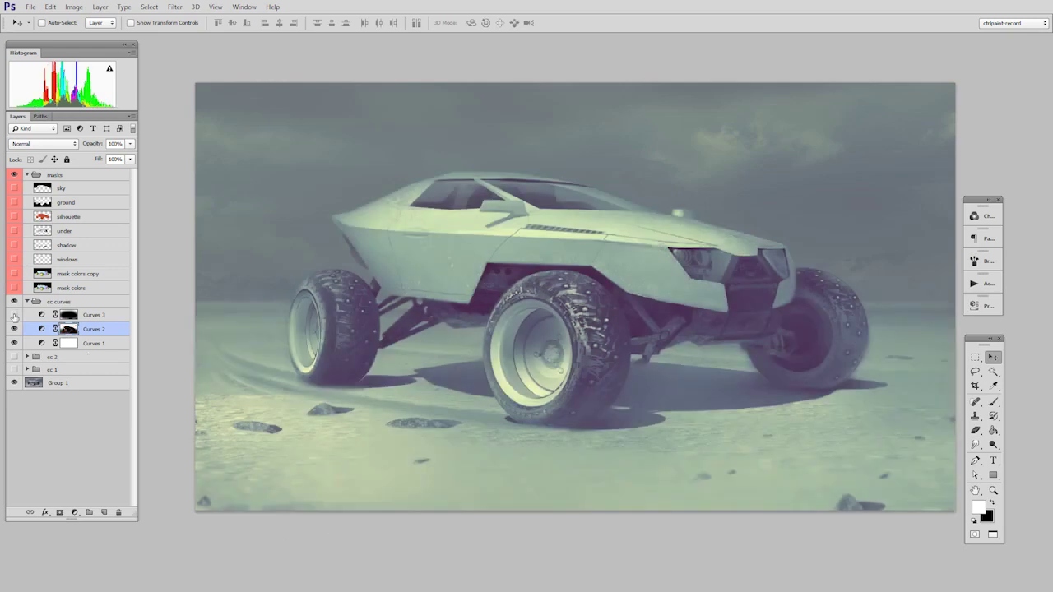
left_click(69, 315, "shift")
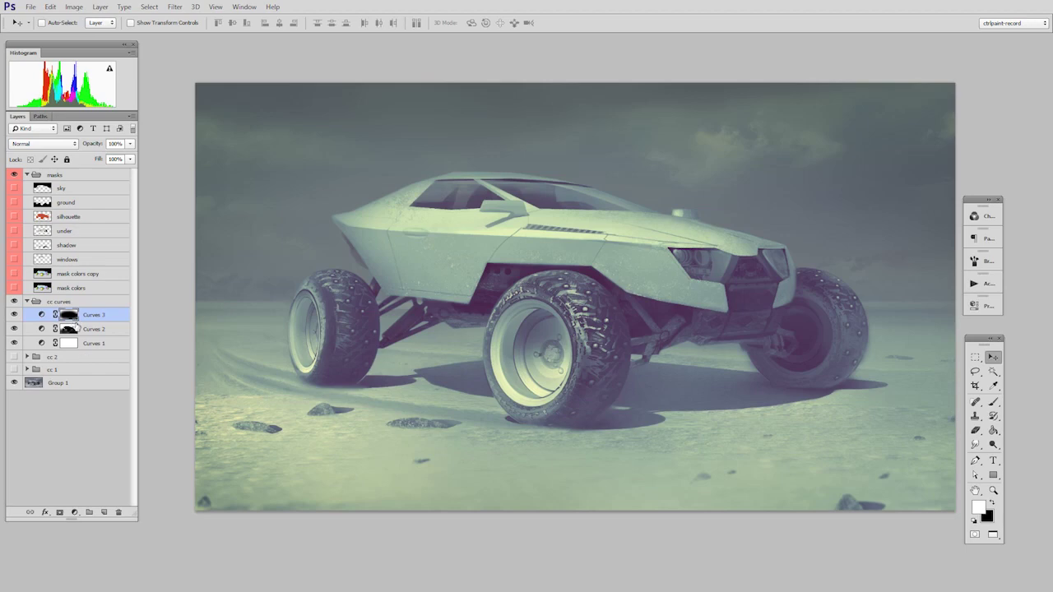
left_click(69, 317, "shift")
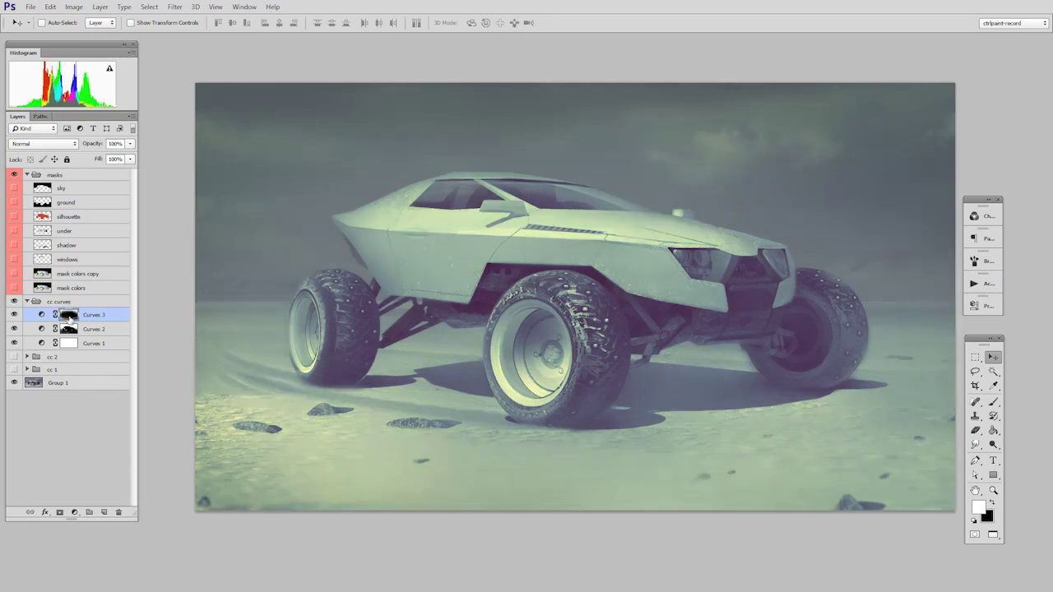
left_click(71, 317, "shift")
left_click(90, 302)
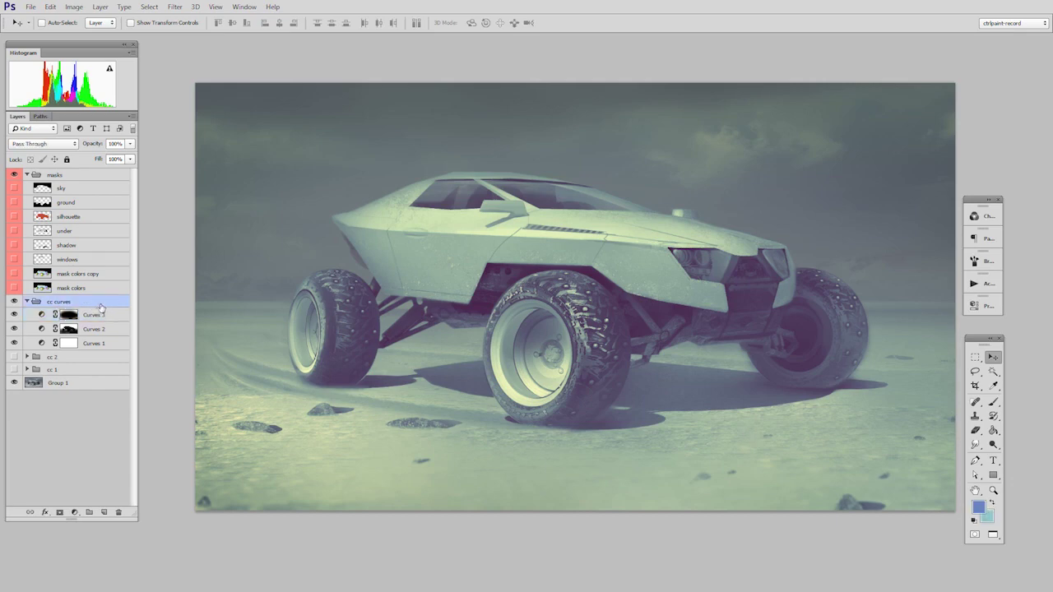
left_click(14, 302)
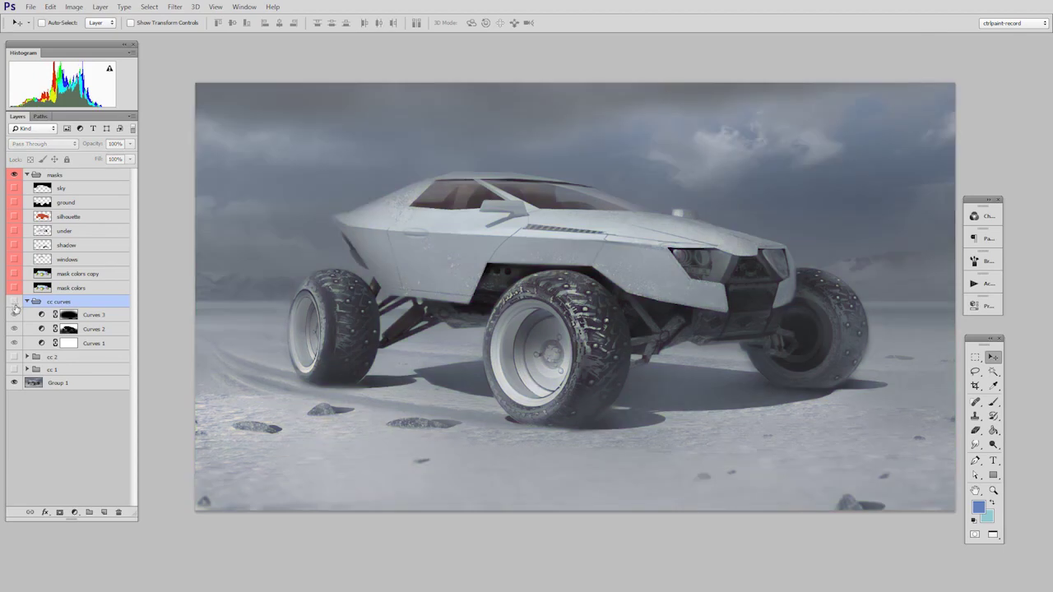
left_click(14, 303)
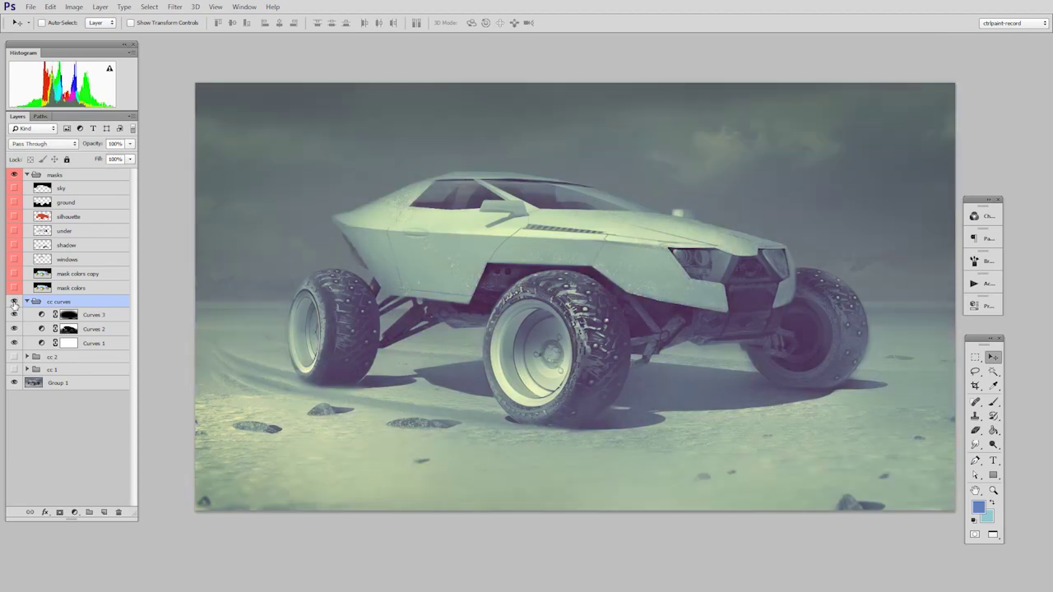